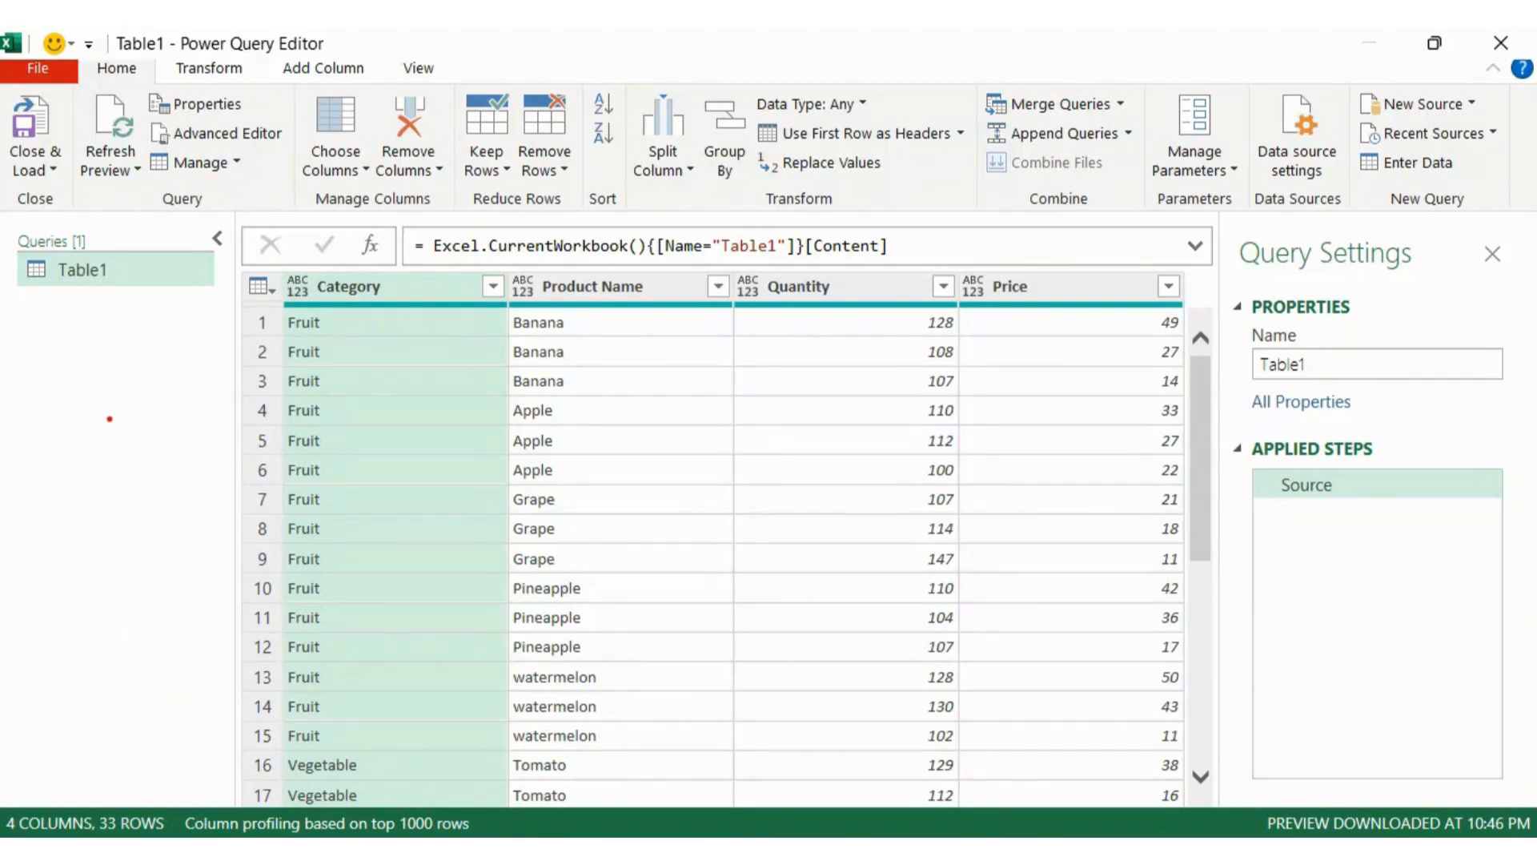
pyautogui.moveTo(22, 250); pyautogui.dragTo(135, 296)
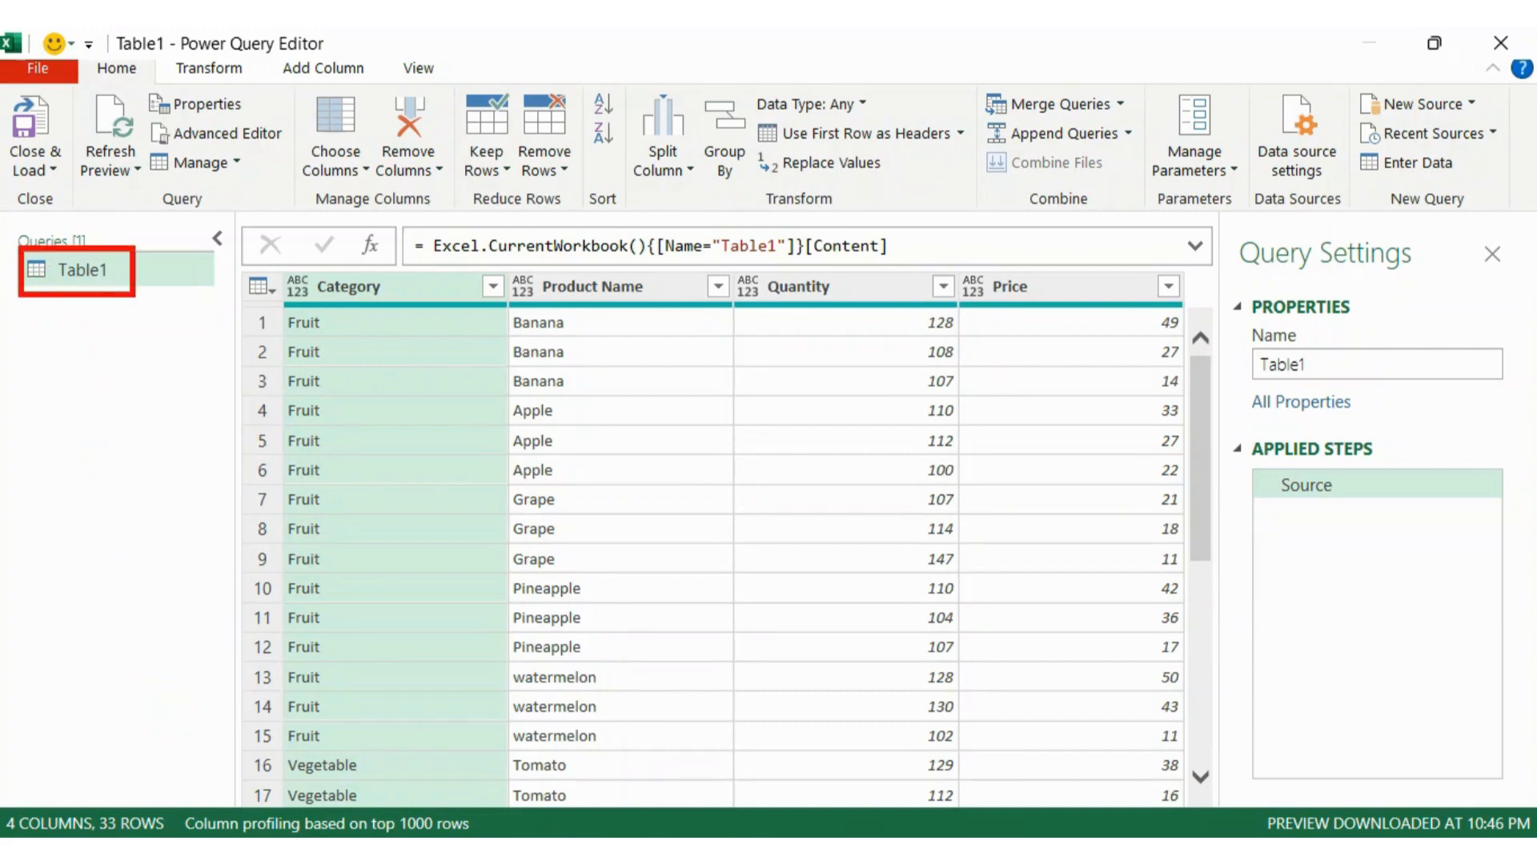
# - Create a duplicate of the Table1 query and a reference to the same query
pyautogui.rightClick(92, 274)
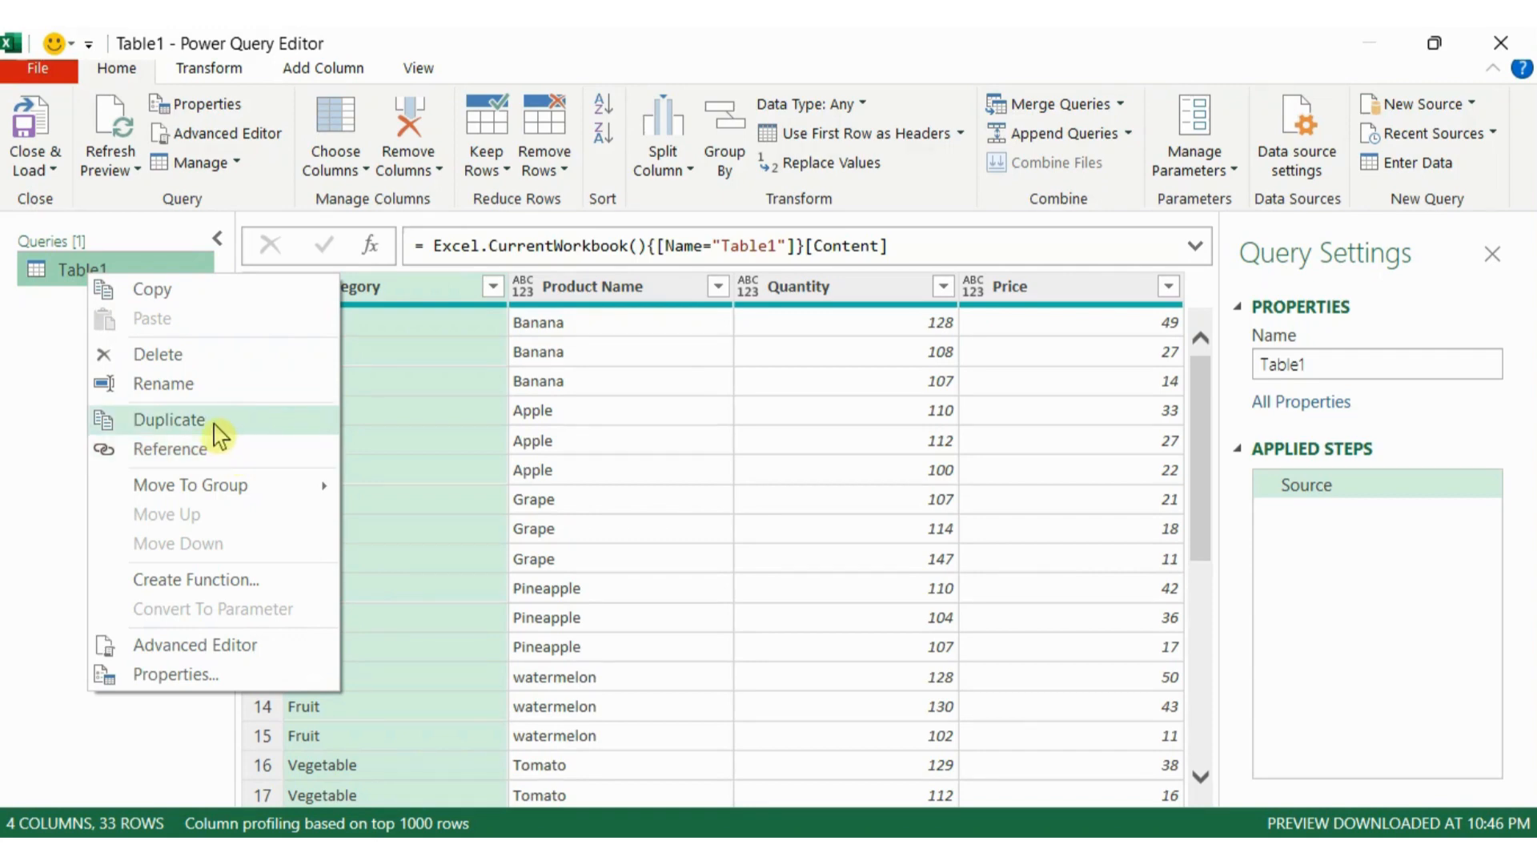
pyautogui.click(215, 426)
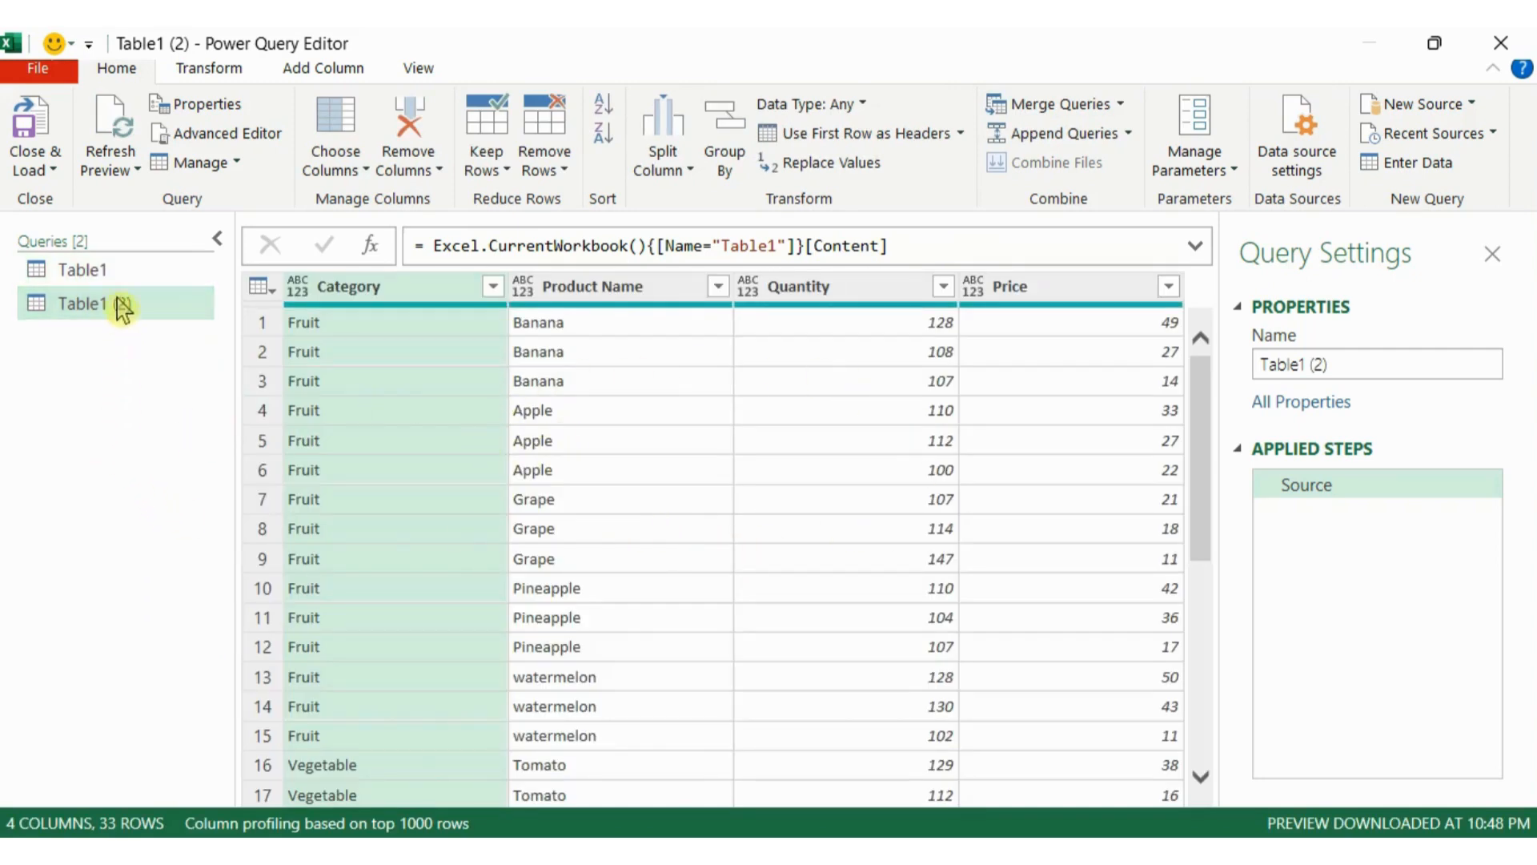
pyautogui.click(96, 272)
pyautogui.rightClick(98, 275)
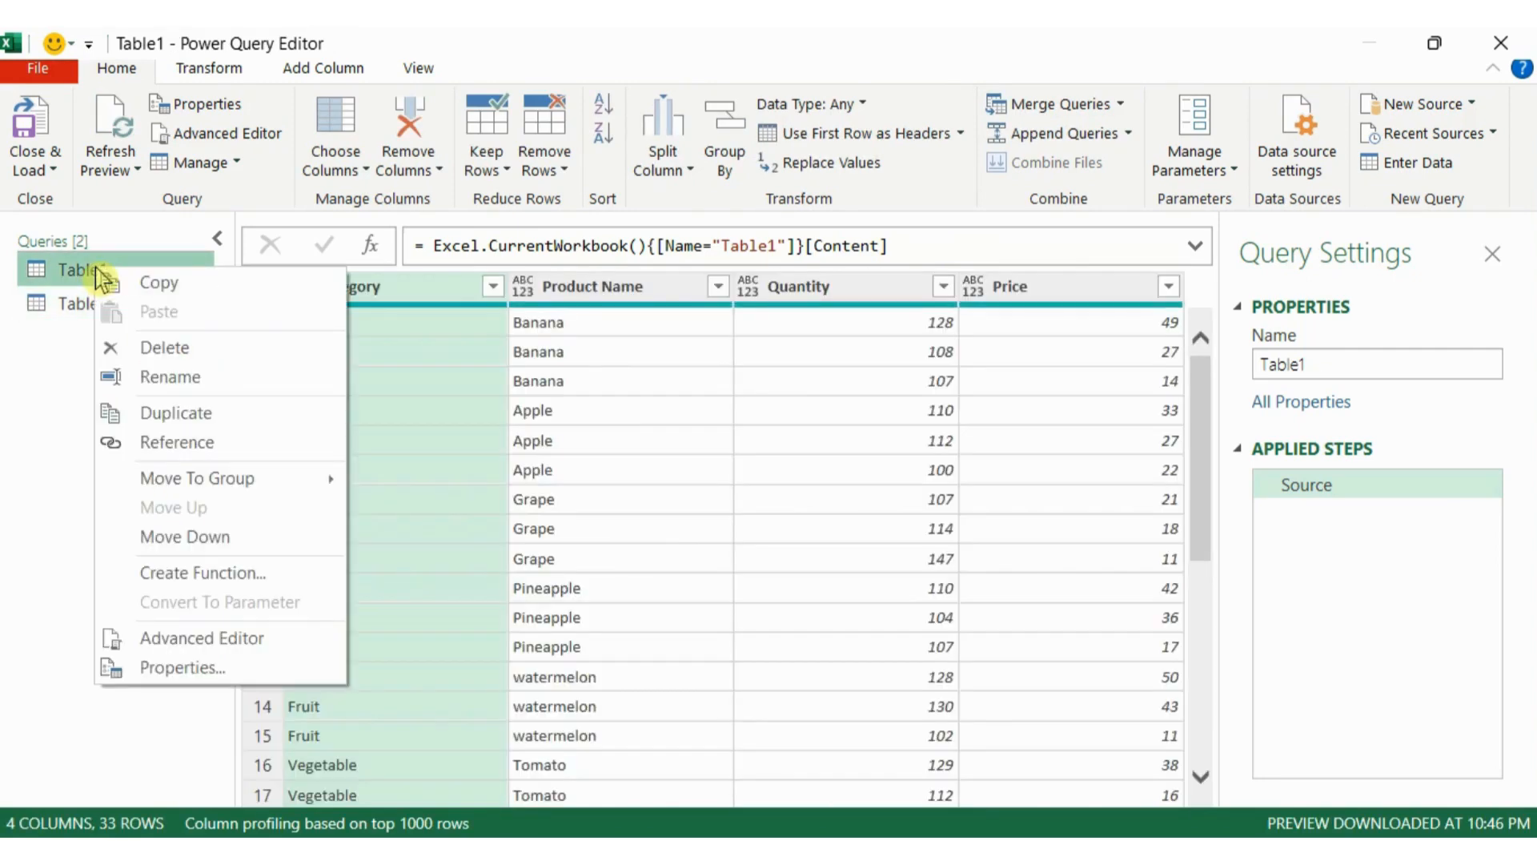
pyautogui.click(170, 446)
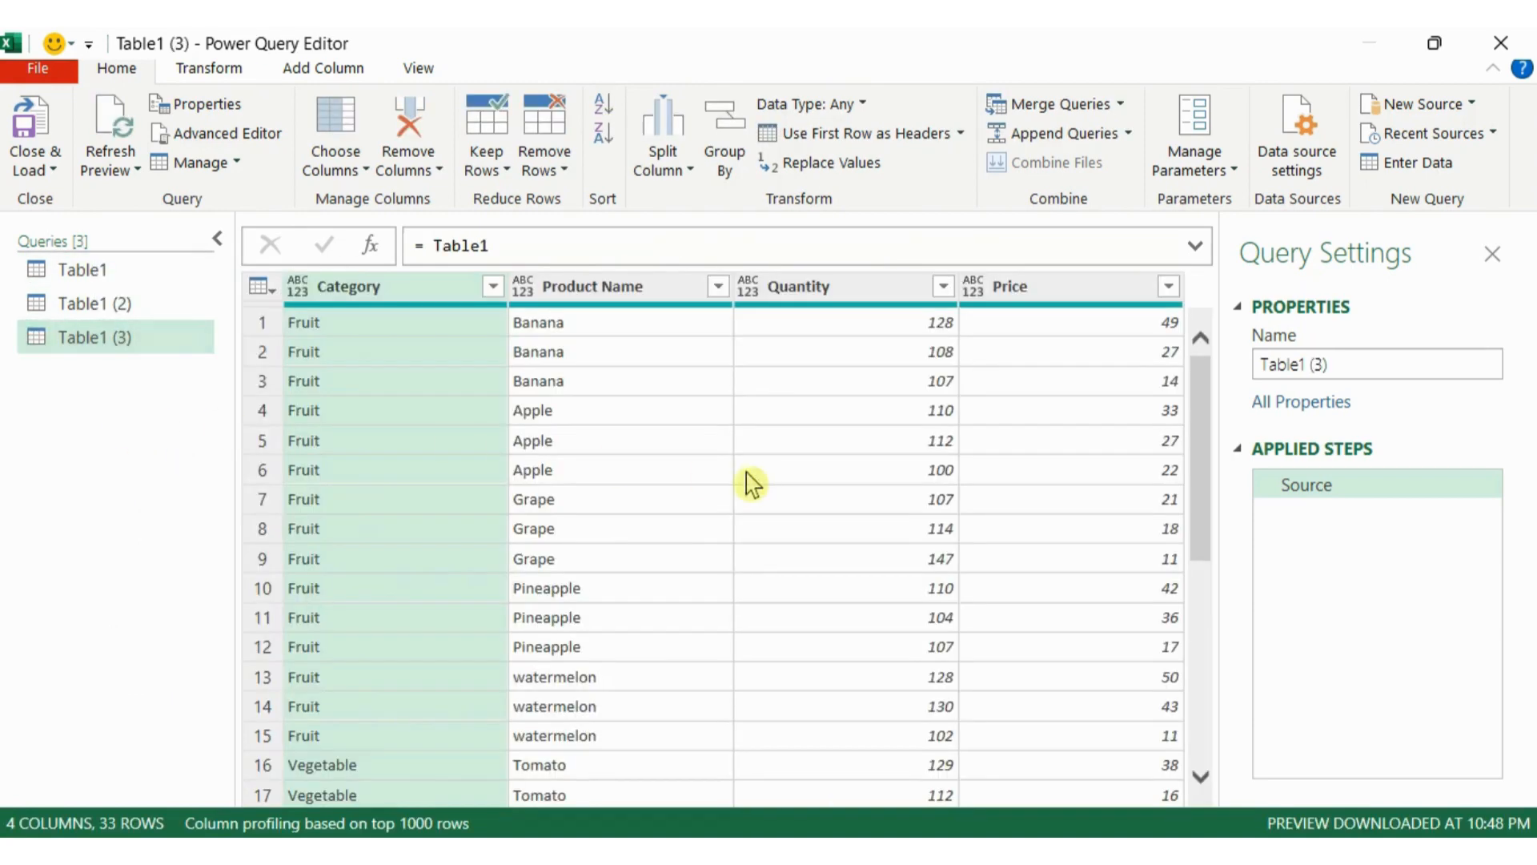
# - Delete the queries Table1 (2) and Table1 (3) together
pyautogui.click(106, 313)
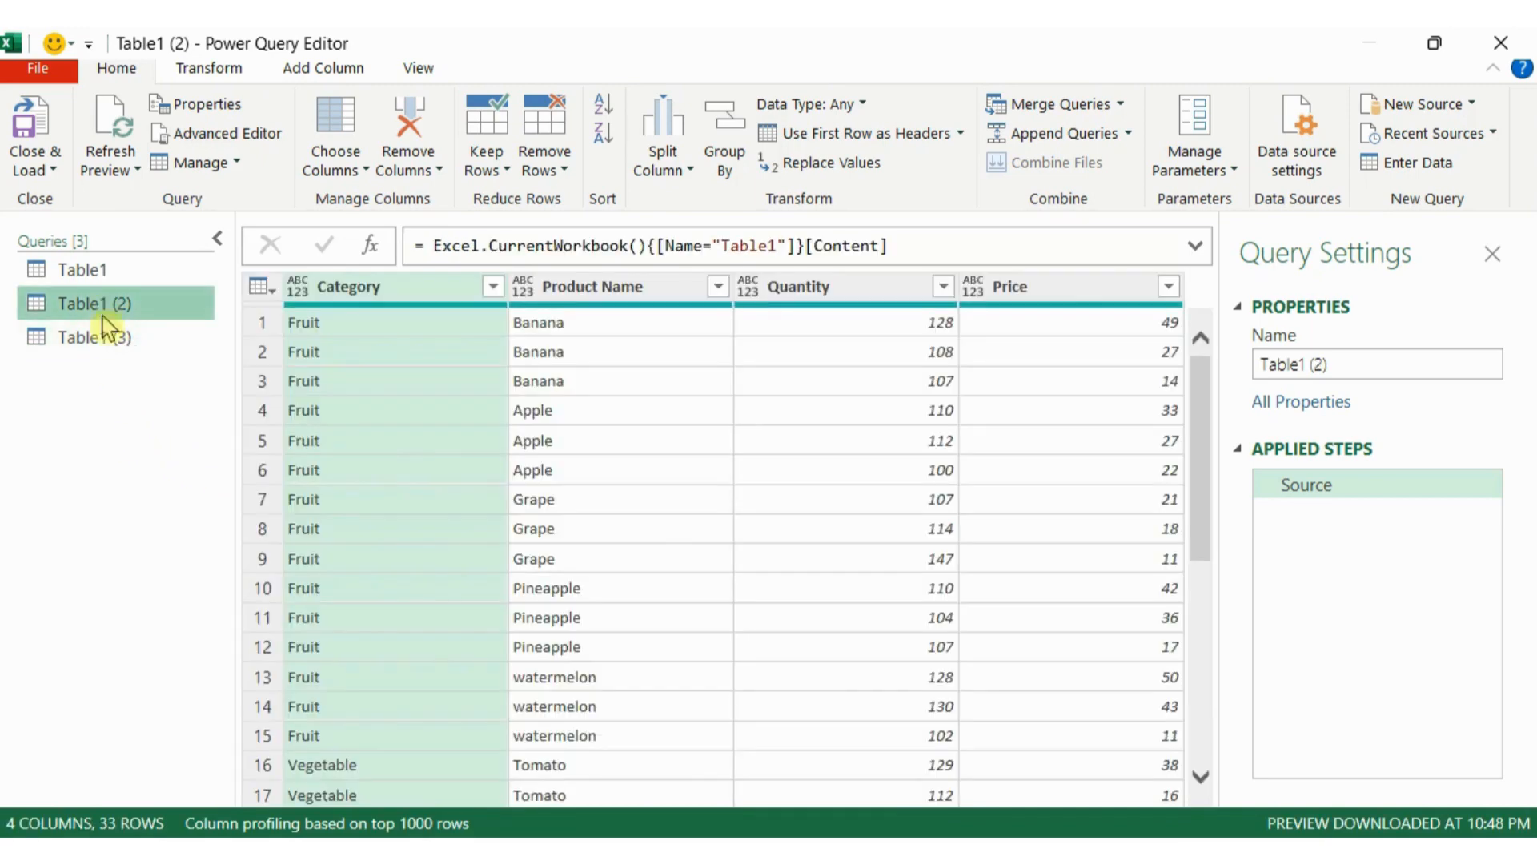
pyautogui.click(109, 350)
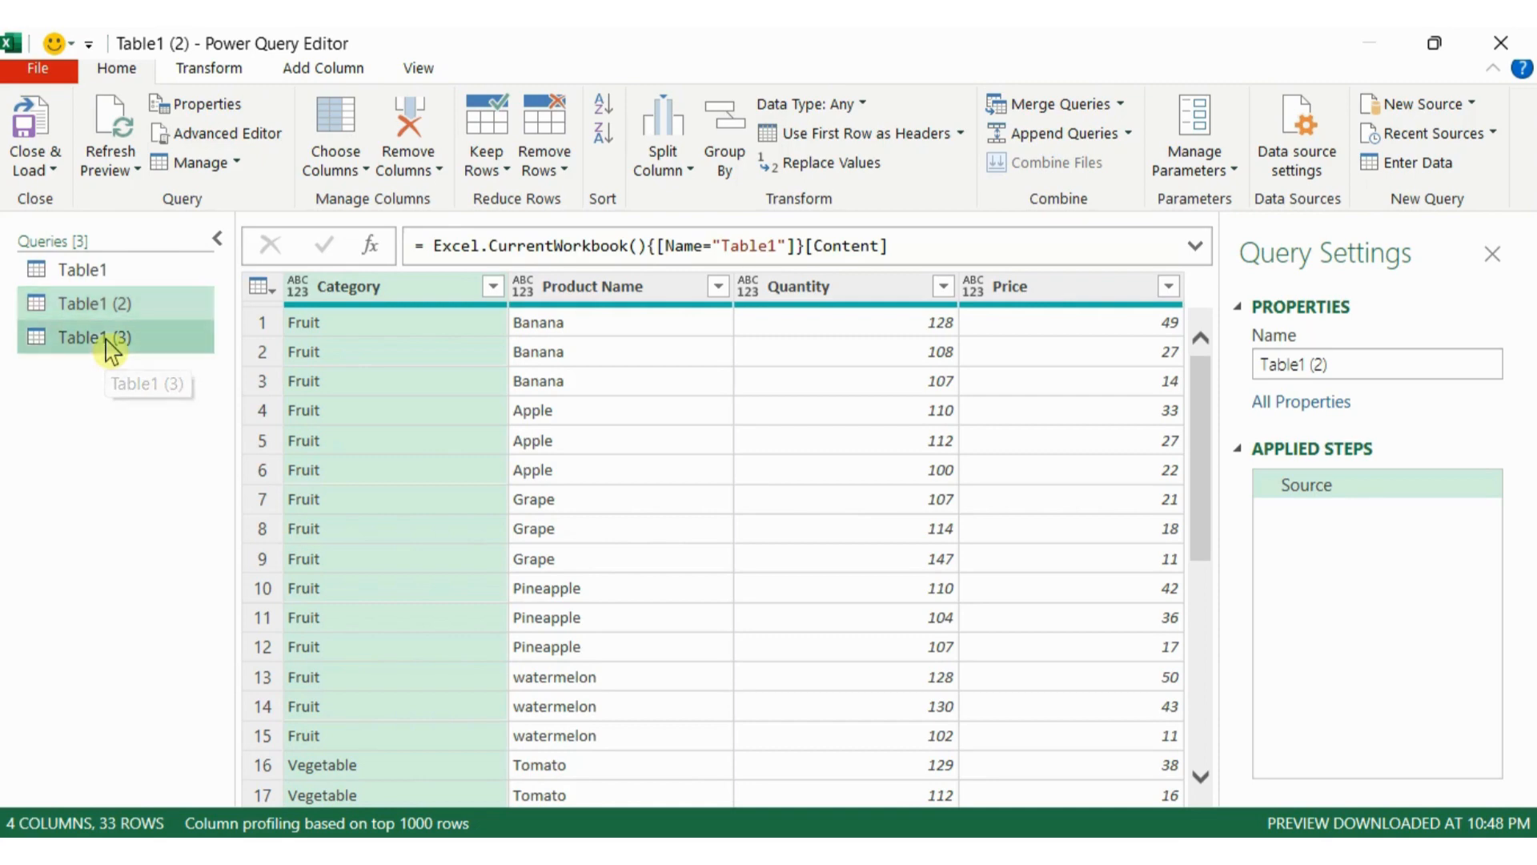
pyautogui.rightClick(109, 343)
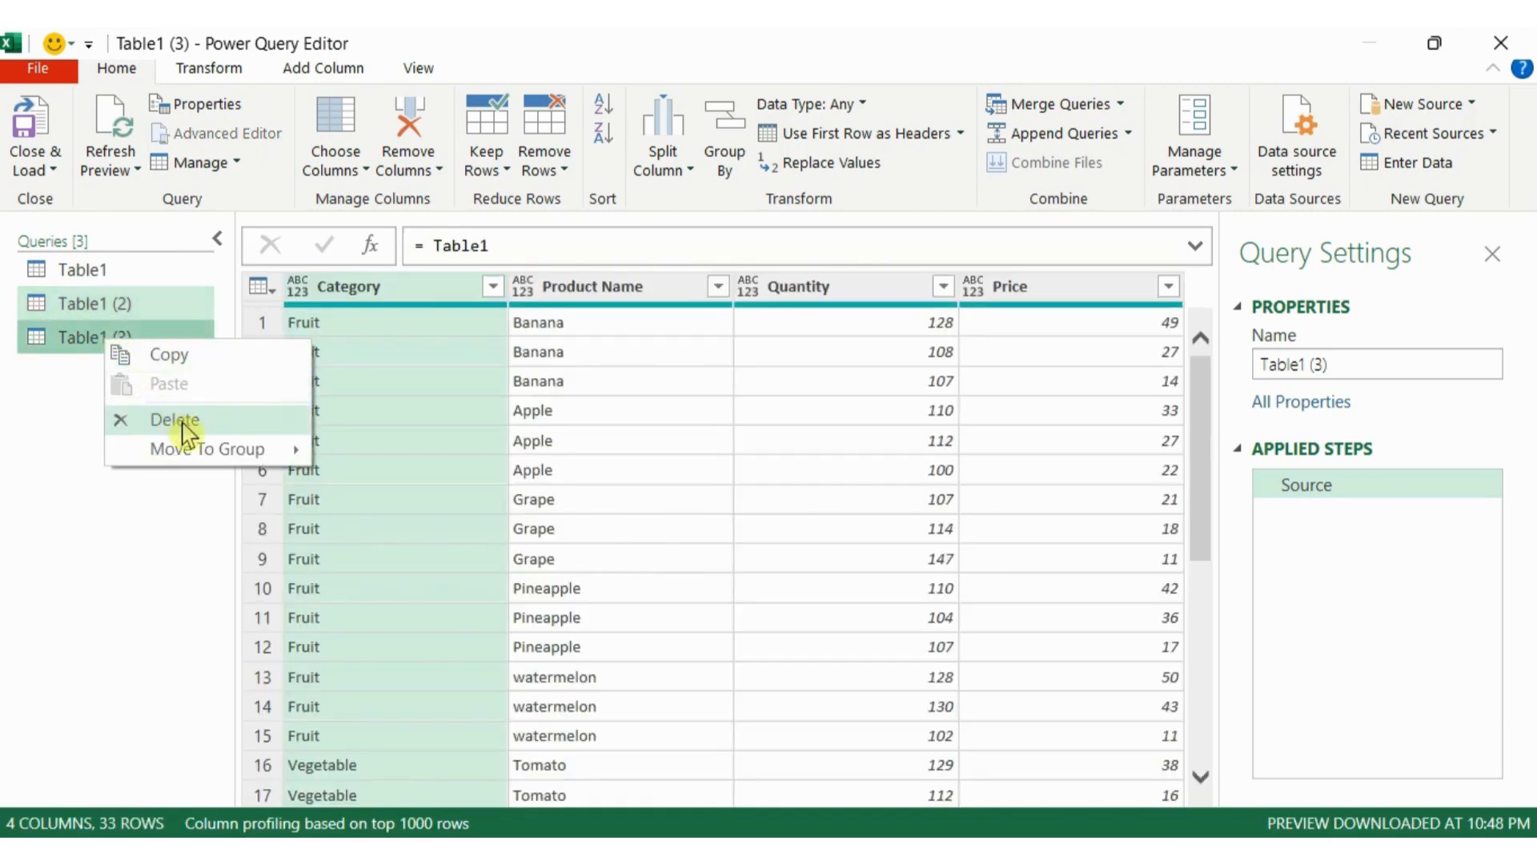
pyautogui.click(183, 423)
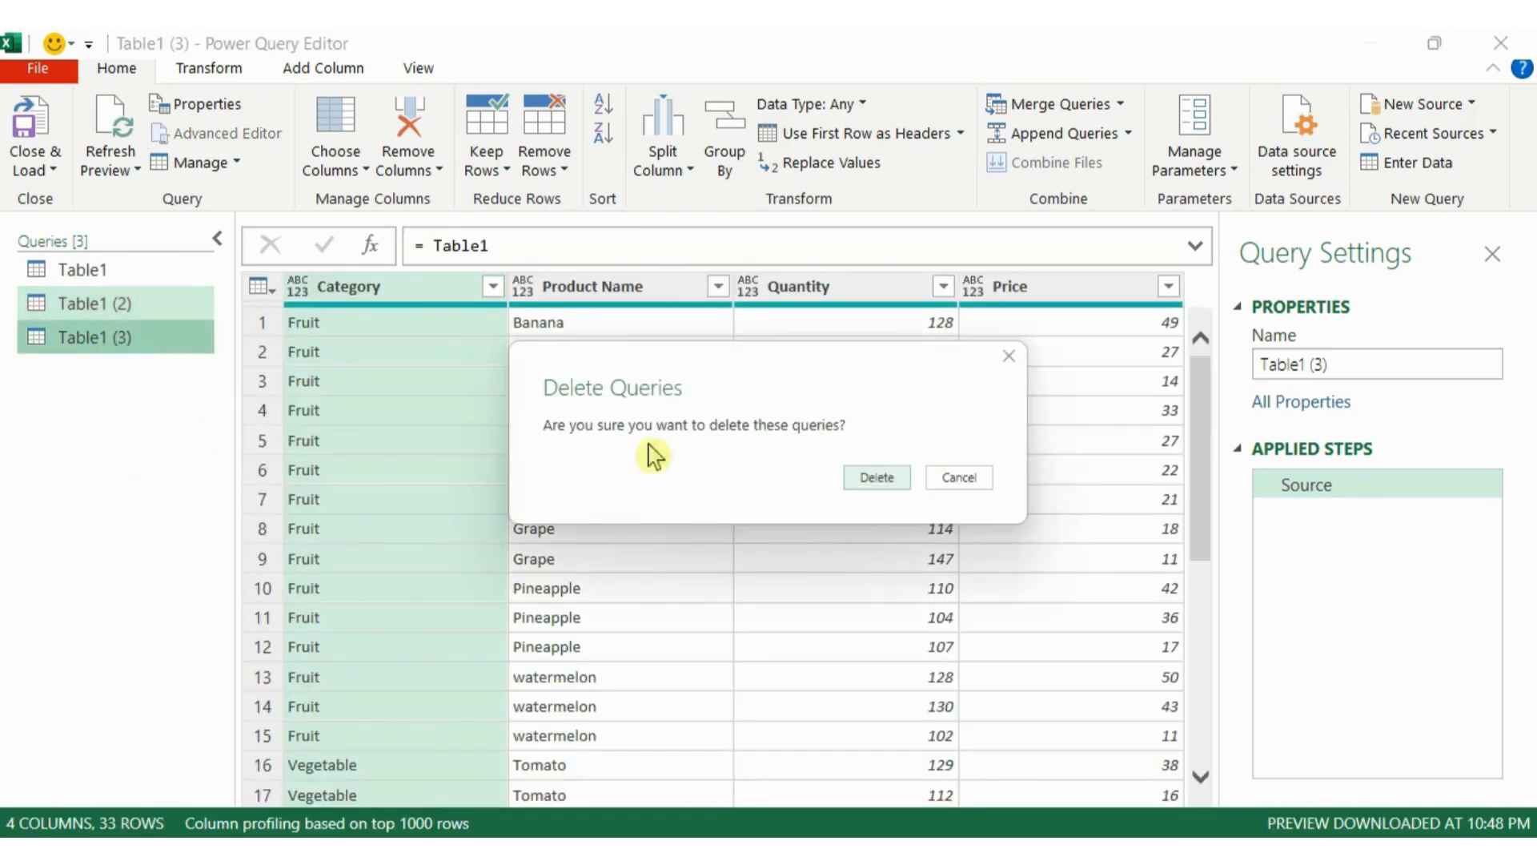
pyautogui.click(862, 483)
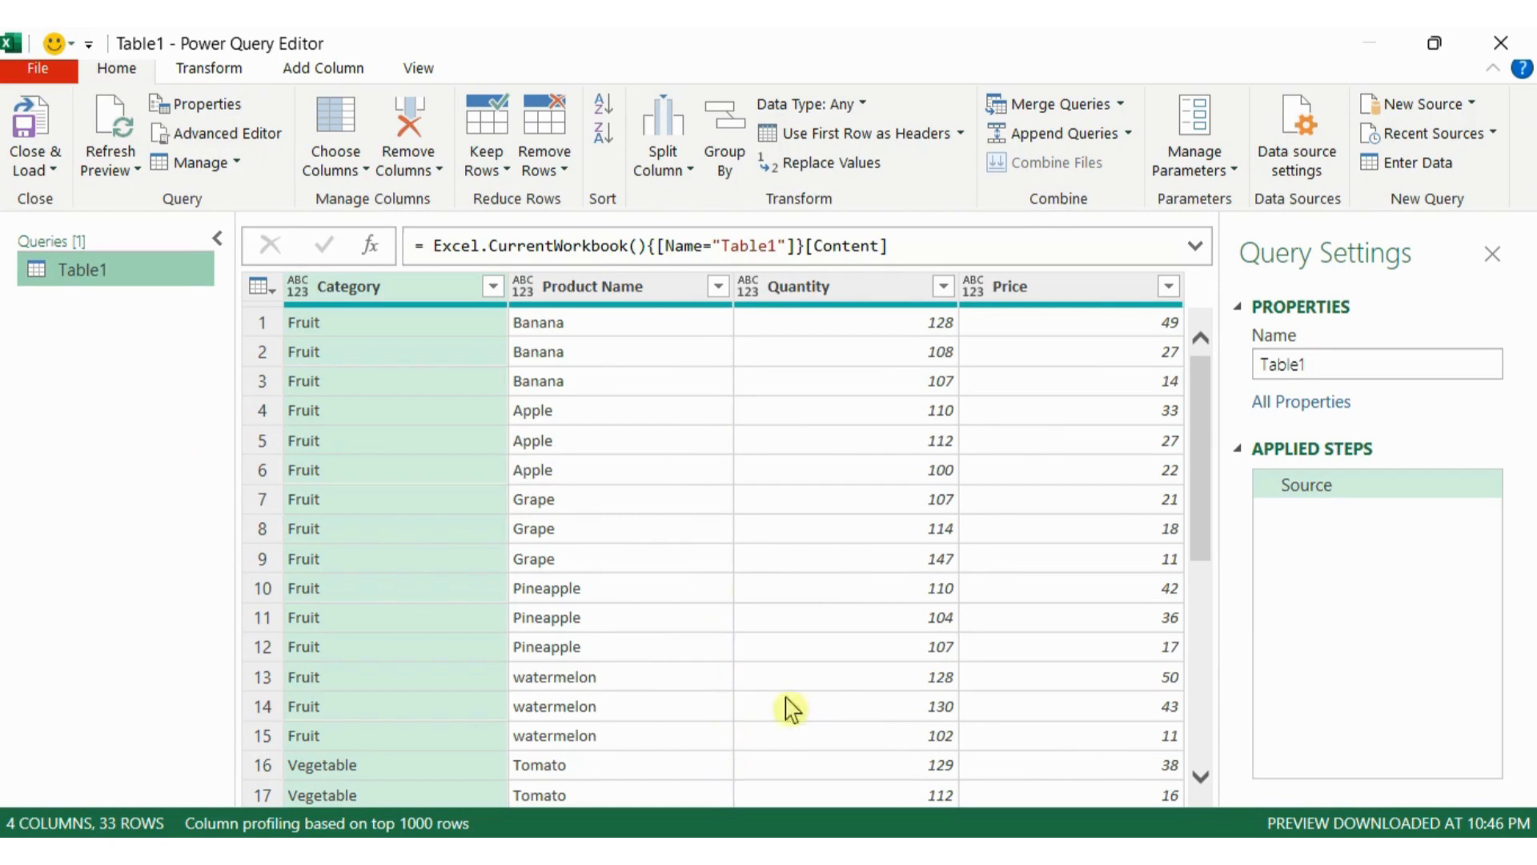
# - Add a new column to Table1 that multiplies the Quantity and Price columns
pyautogui.click(829, 288)
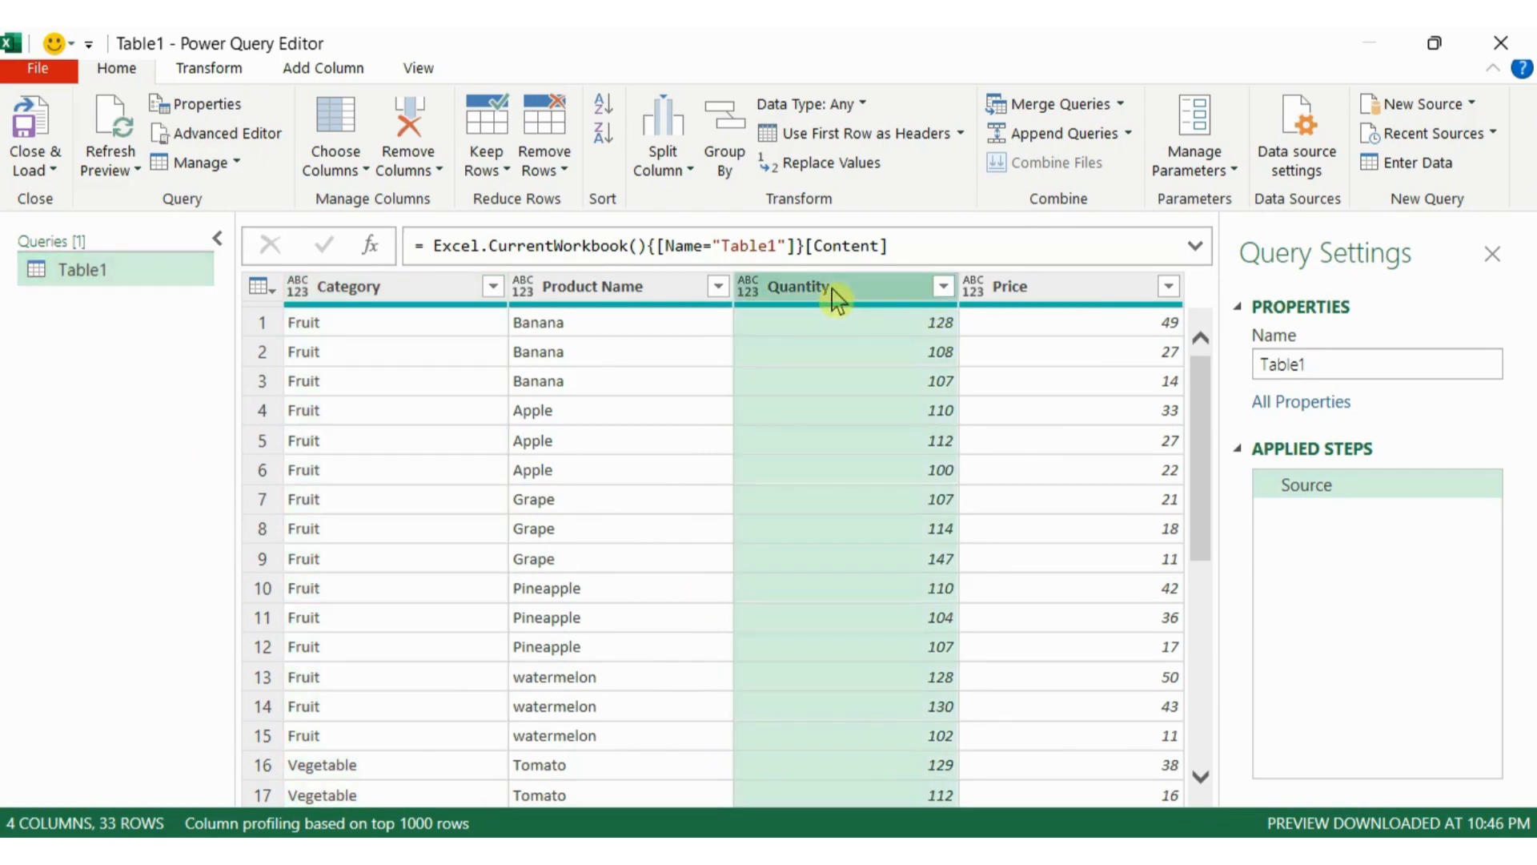
pyautogui.keyDown('ctrl'); pyautogui.click(1057, 299); pyautogui.keyUp('ctrl')
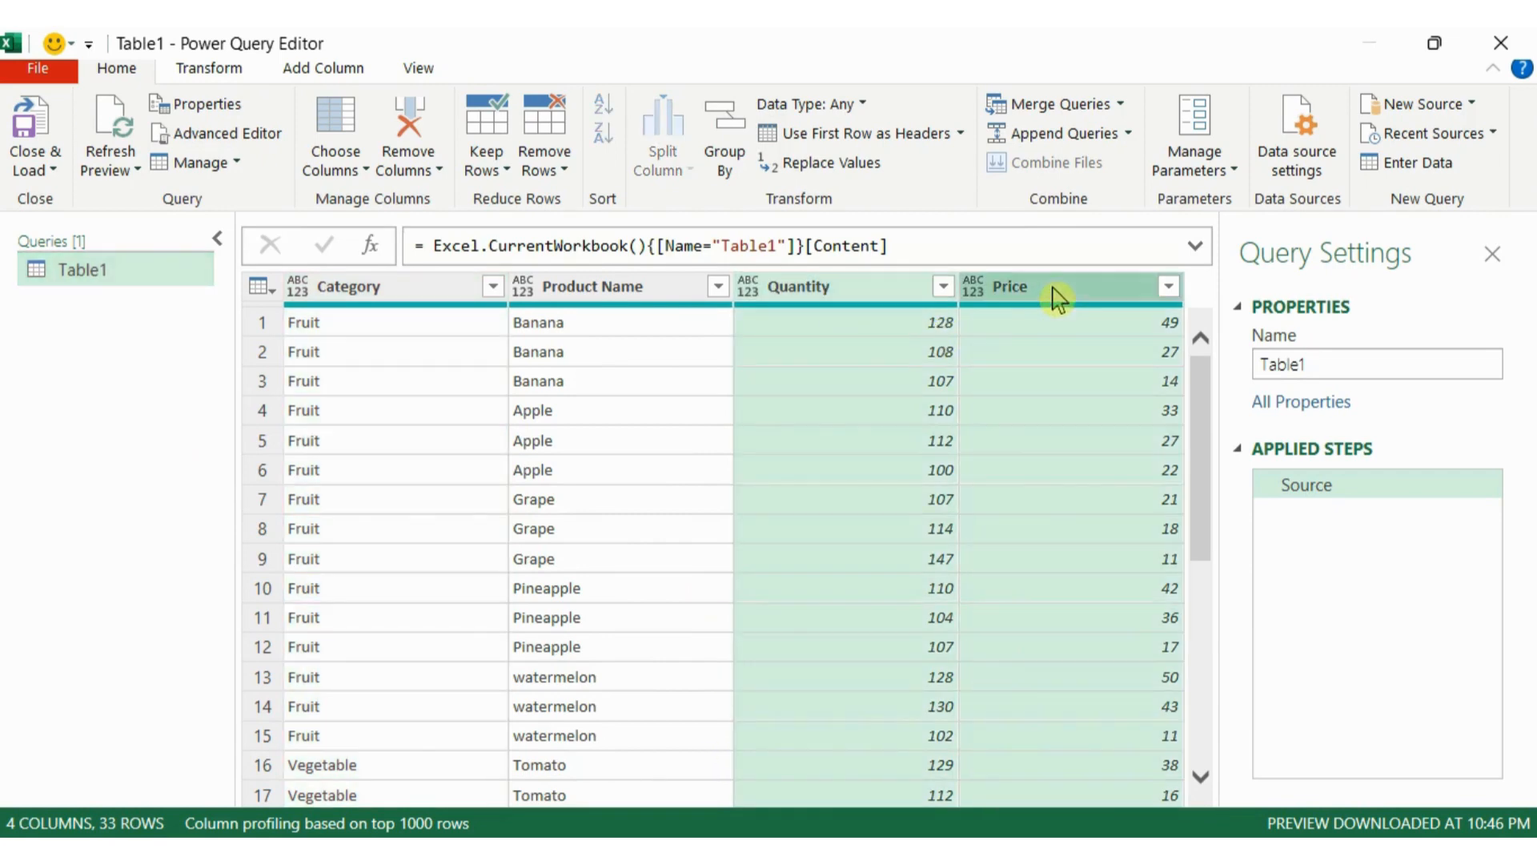
pyautogui.click(326, 70)
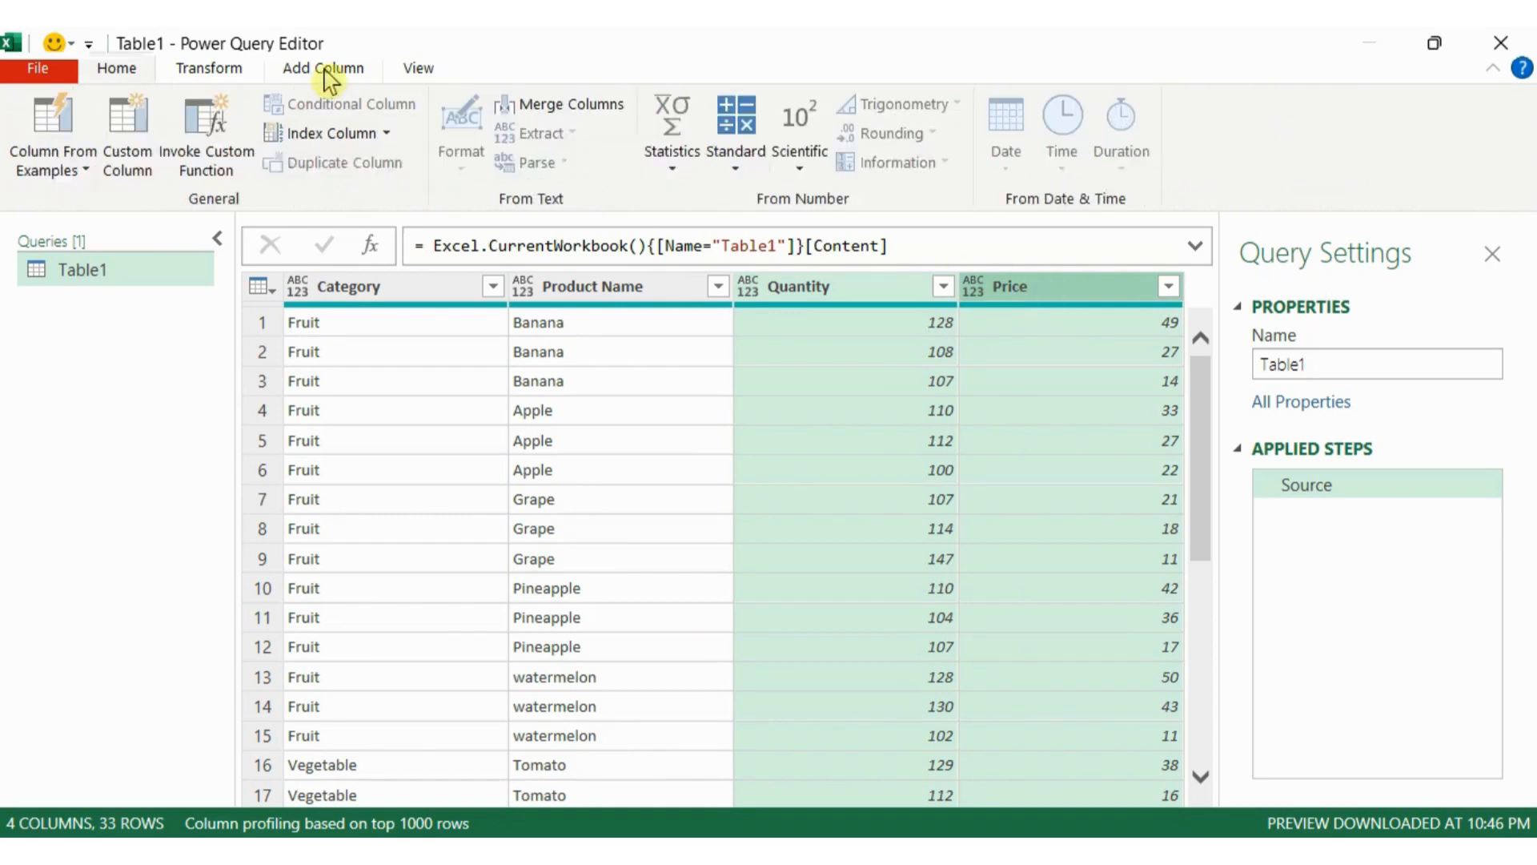
pyautogui.click(745, 184)
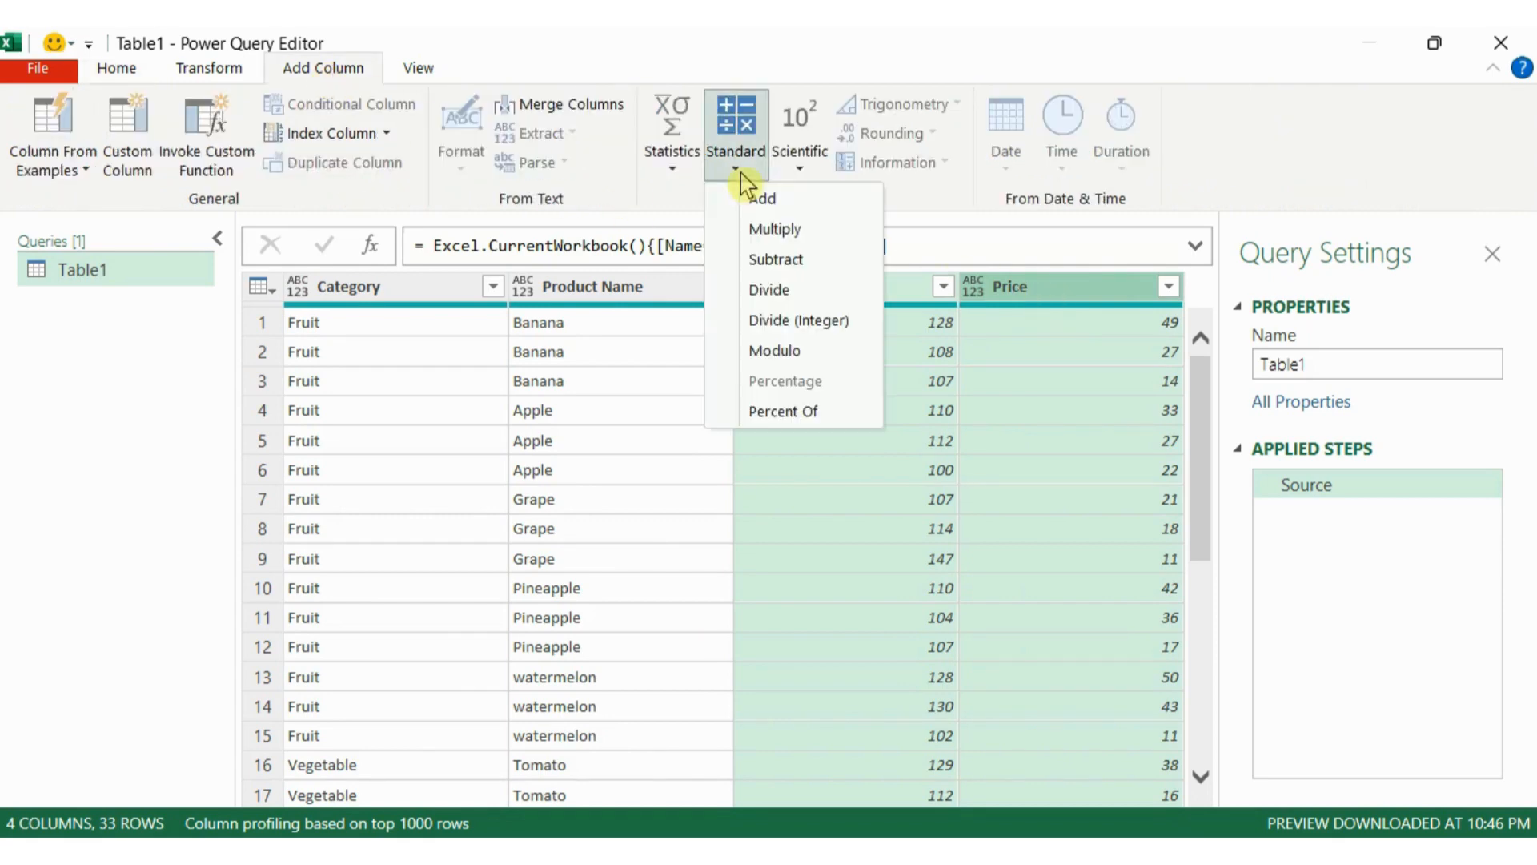
pyautogui.click(791, 232)
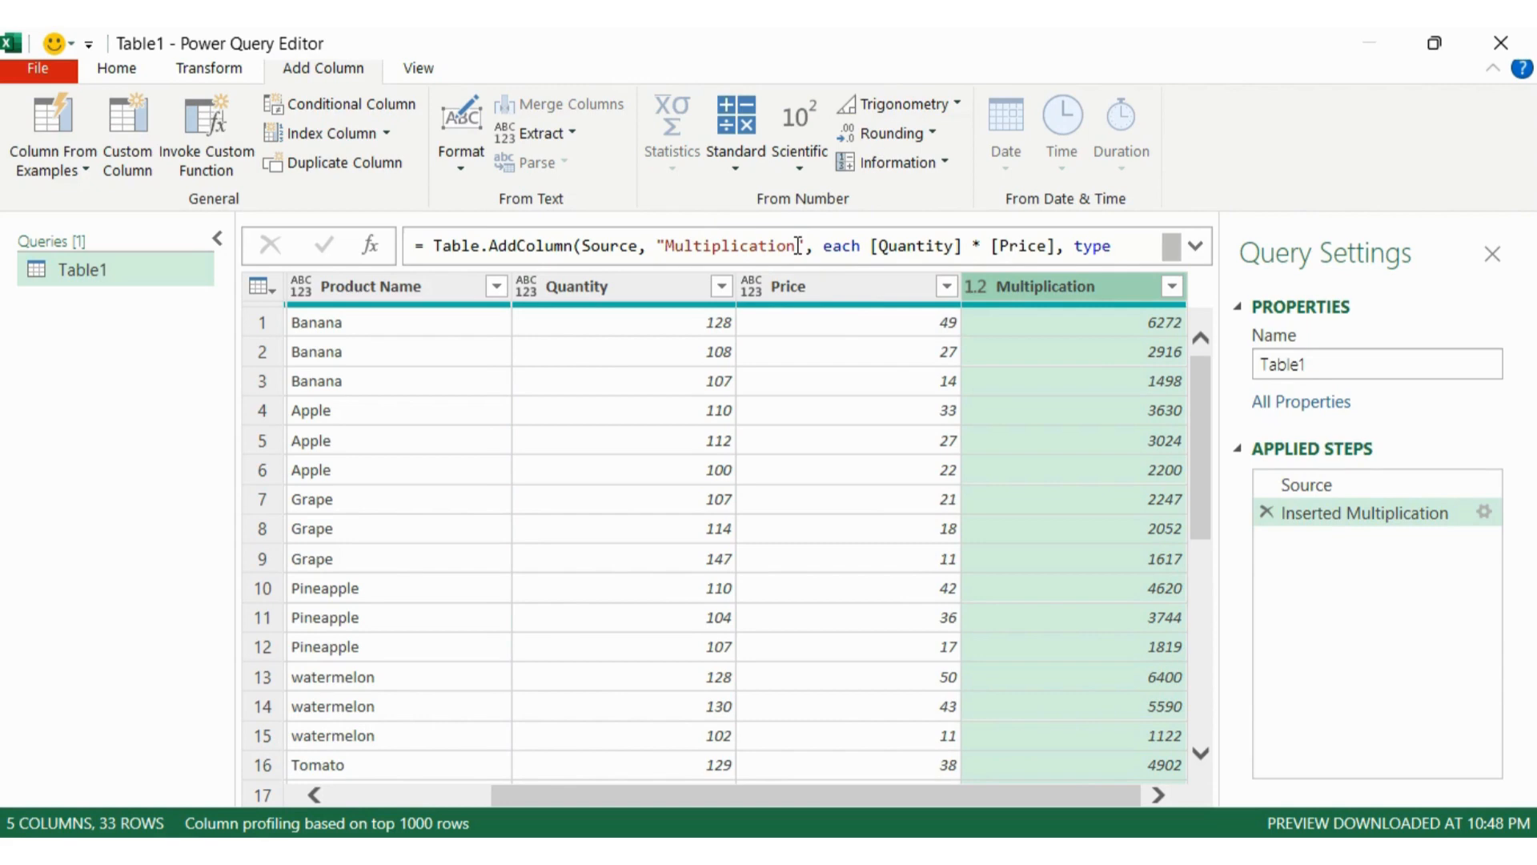
# - Name the multiplication column Amount by editing the column name in its Table.AddColumn formula
pyautogui.moveTo(799, 245); pyautogui.dragTo(663, 248)
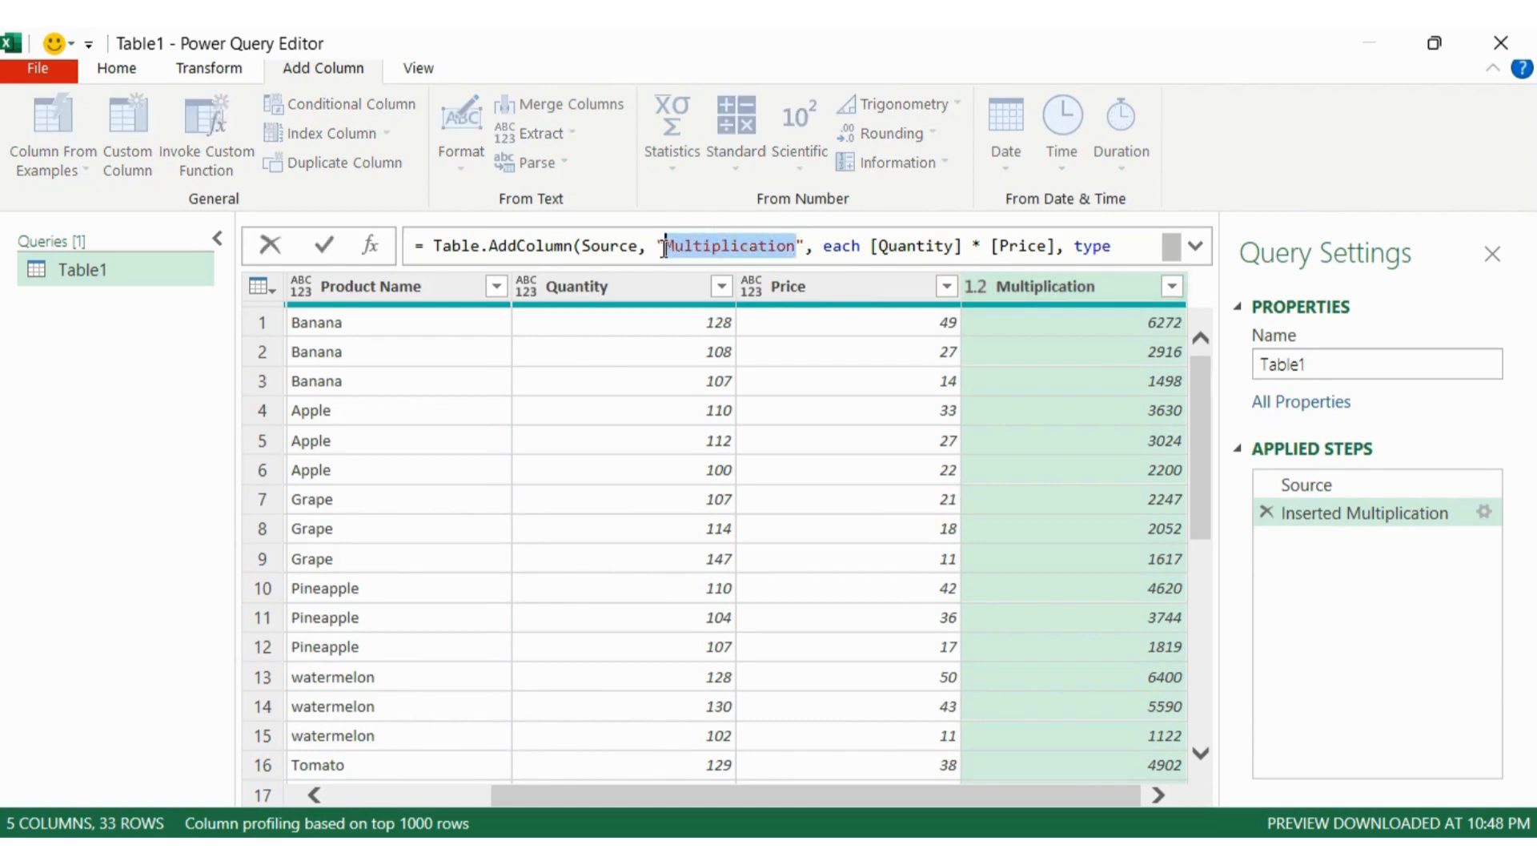
pyautogui.write('Amount')
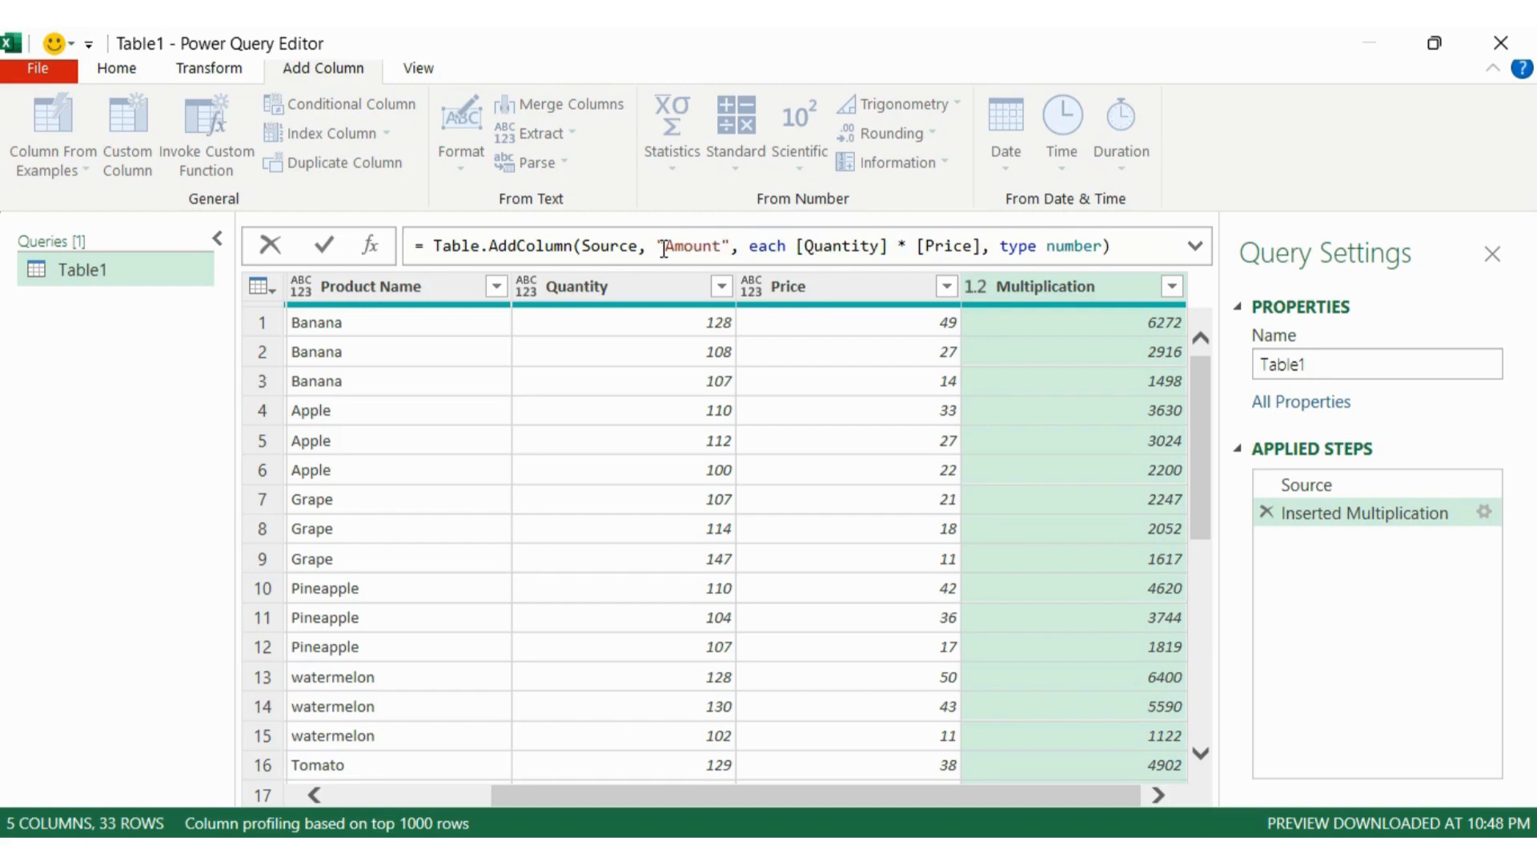
pyautogui.press('End')
pyautogui.press('Return')
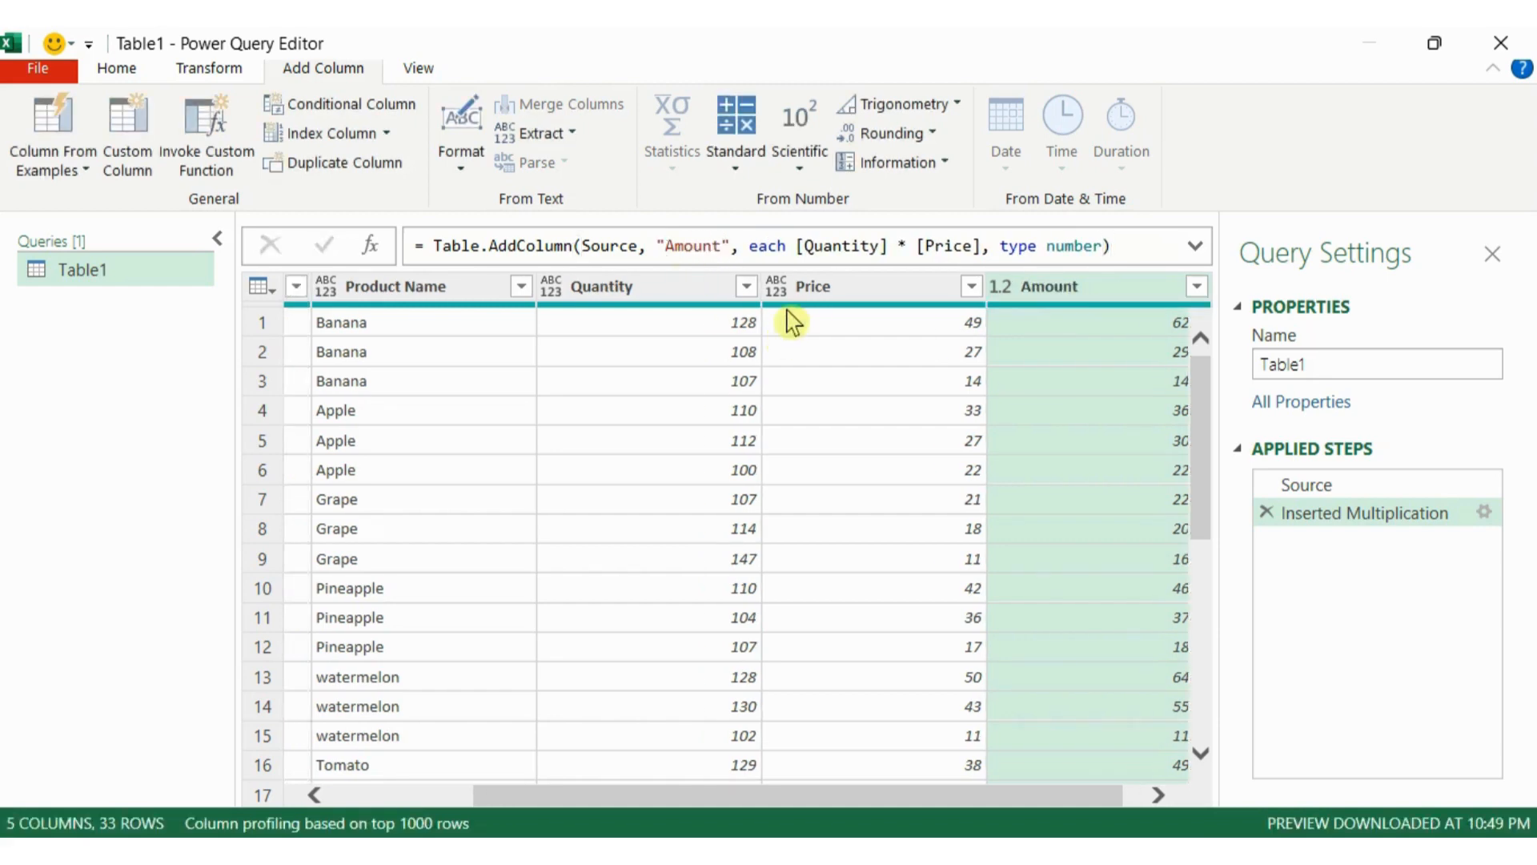
# - Filter the Product Name column to keep only the Apple and Banana rows
pyautogui.click(463, 293)
pyautogui.click(522, 289)
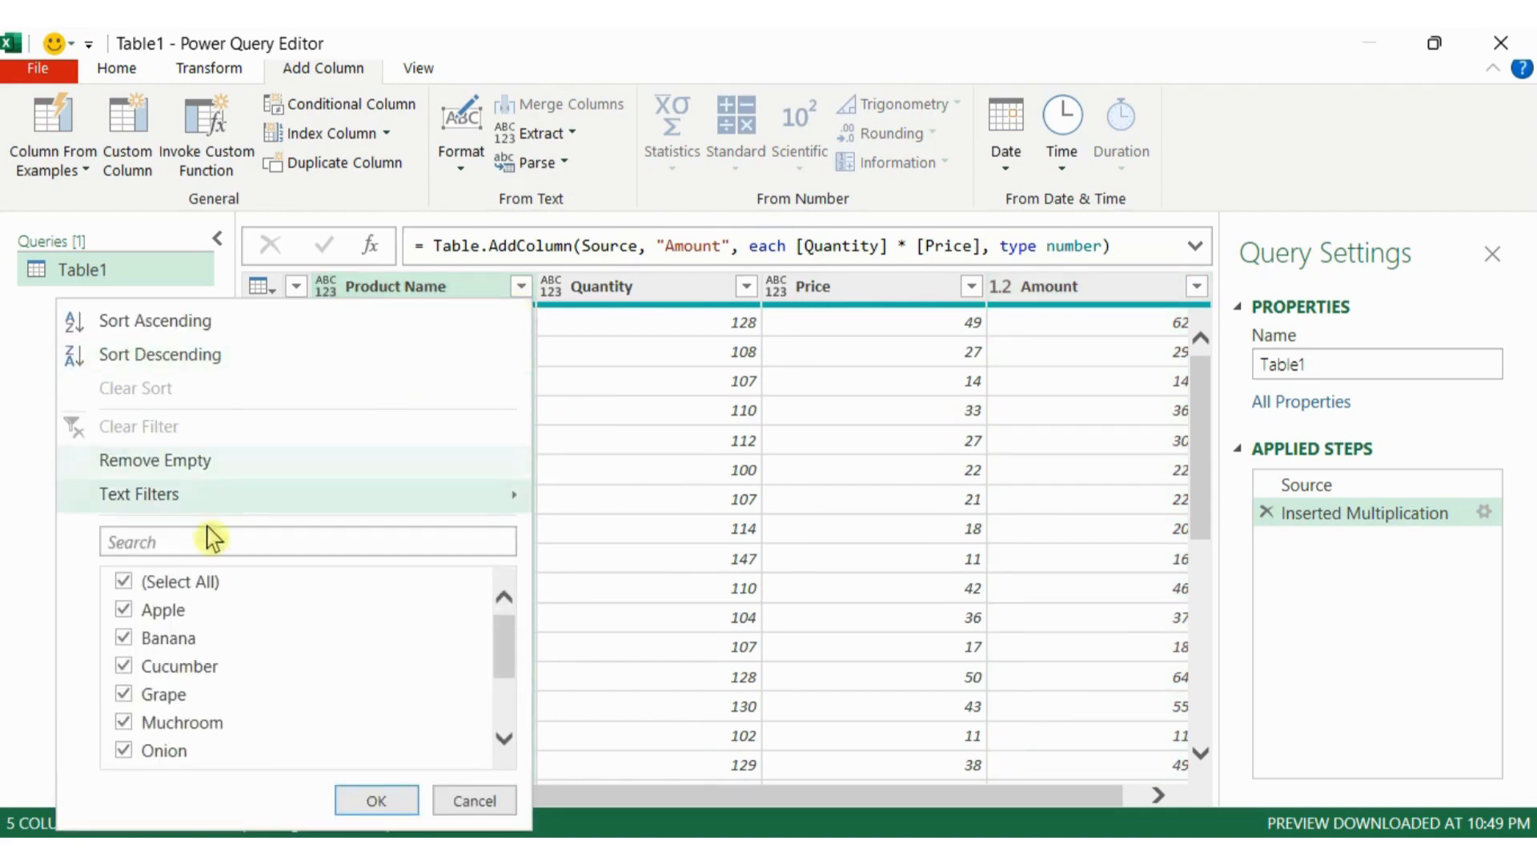
pyautogui.click(166, 584)
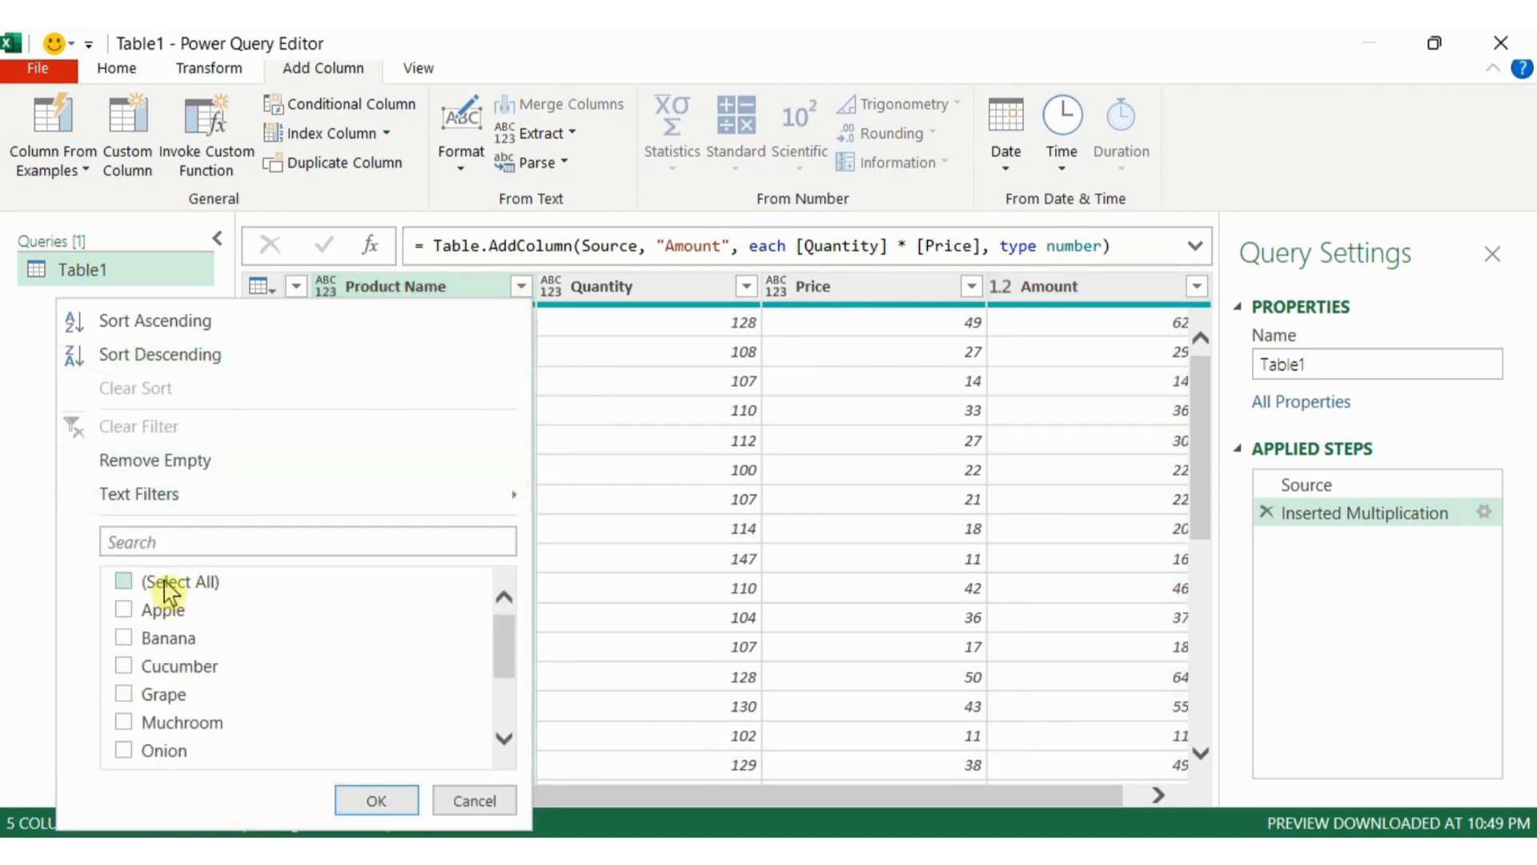
pyautogui.click(125, 611)
pyautogui.click(124, 639)
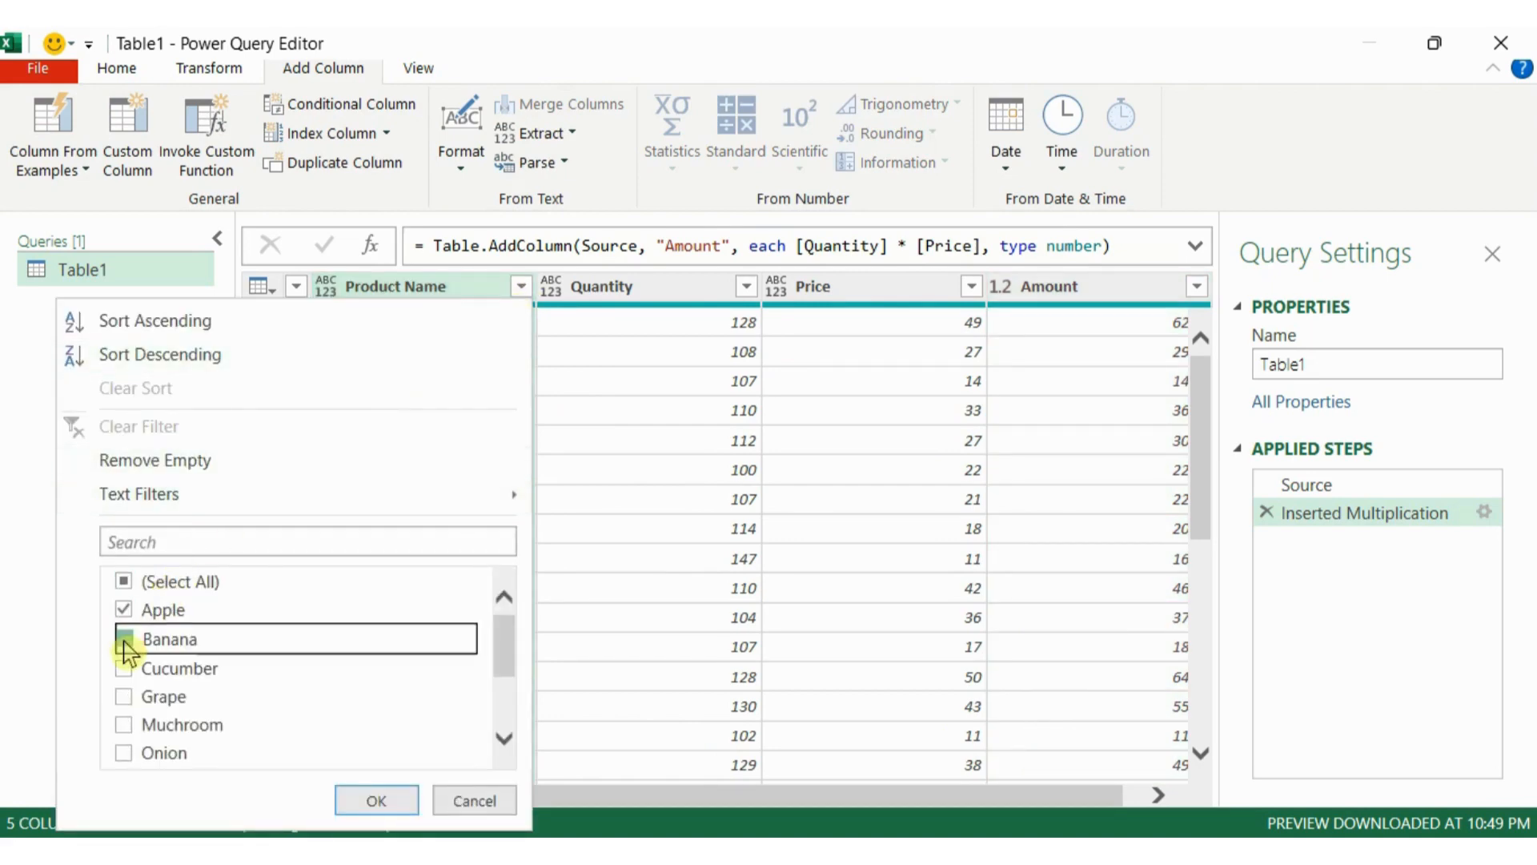
pyautogui.click(376, 801)
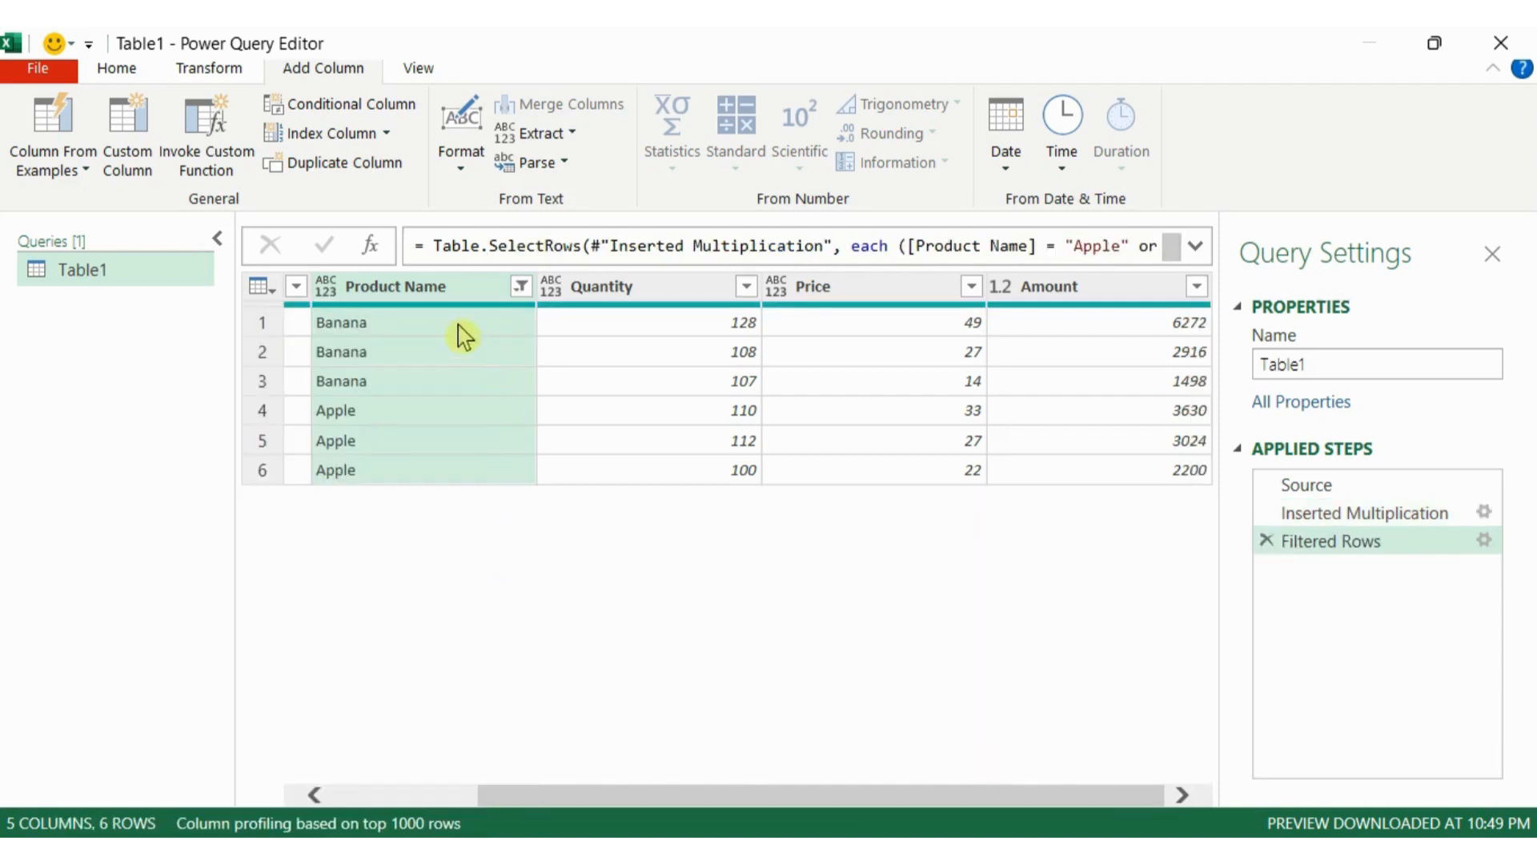
# - Keep only the Product Name and Amount columns and remove all other columns
pyautogui.click(422, 301)
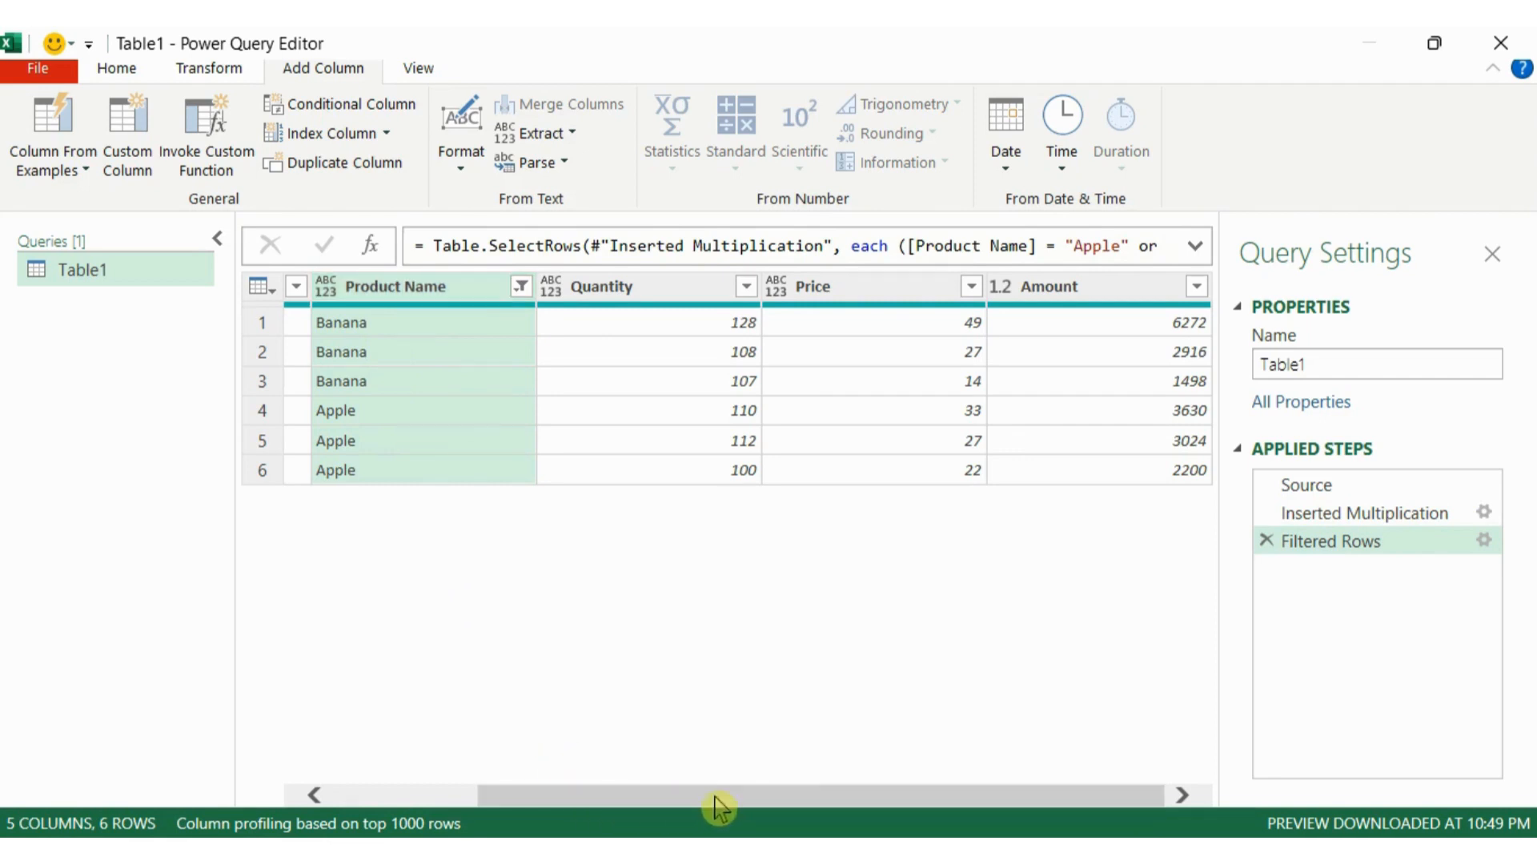
pyautogui.keyDown('ctrl'); pyautogui.click(1076, 288); pyautogui.keyUp('ctrl')
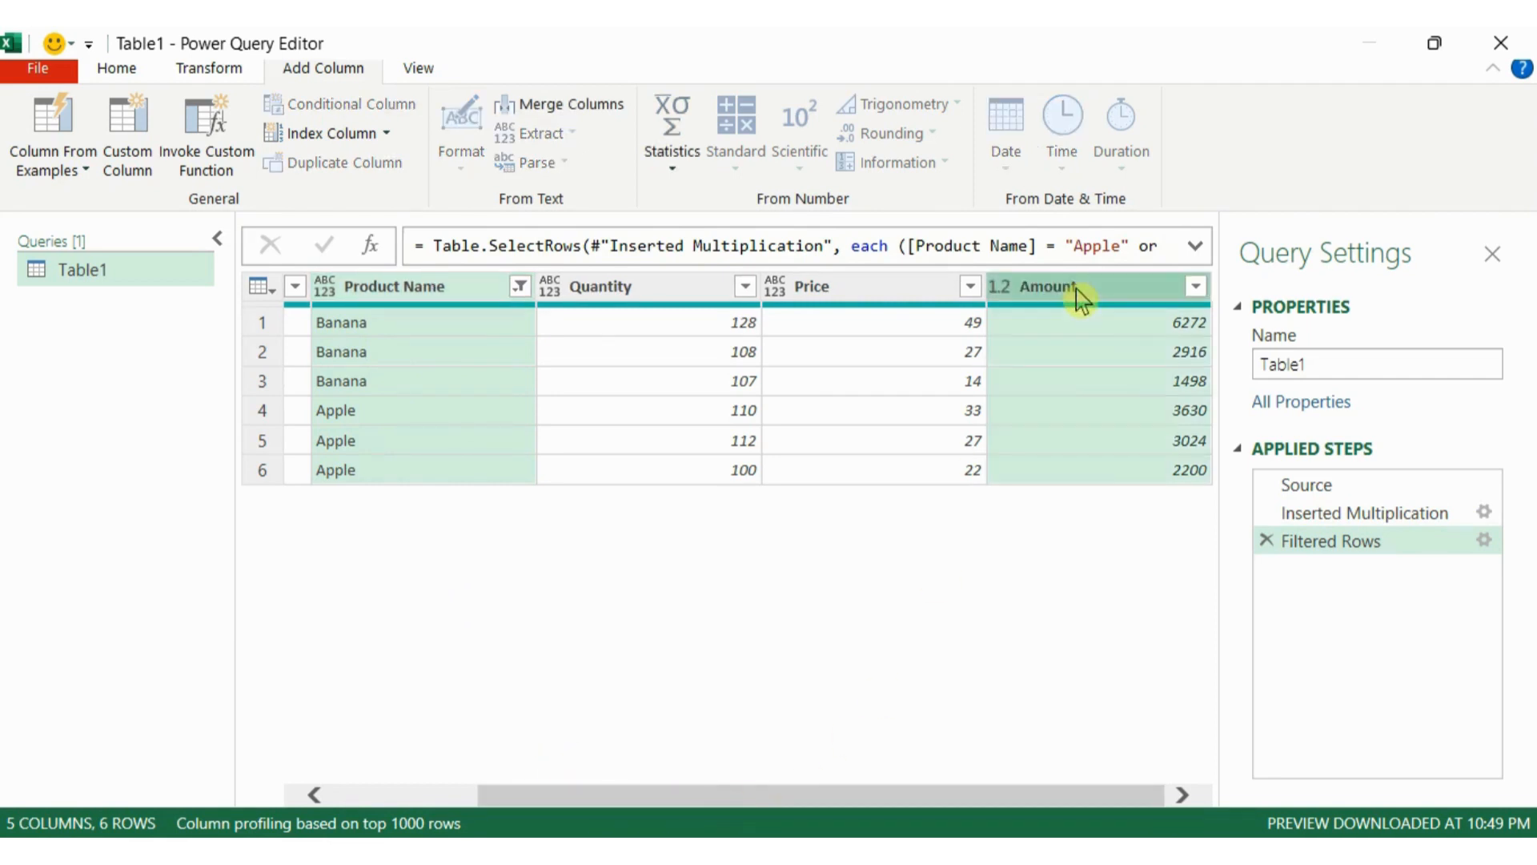
pyautogui.rightClick(1076, 288)
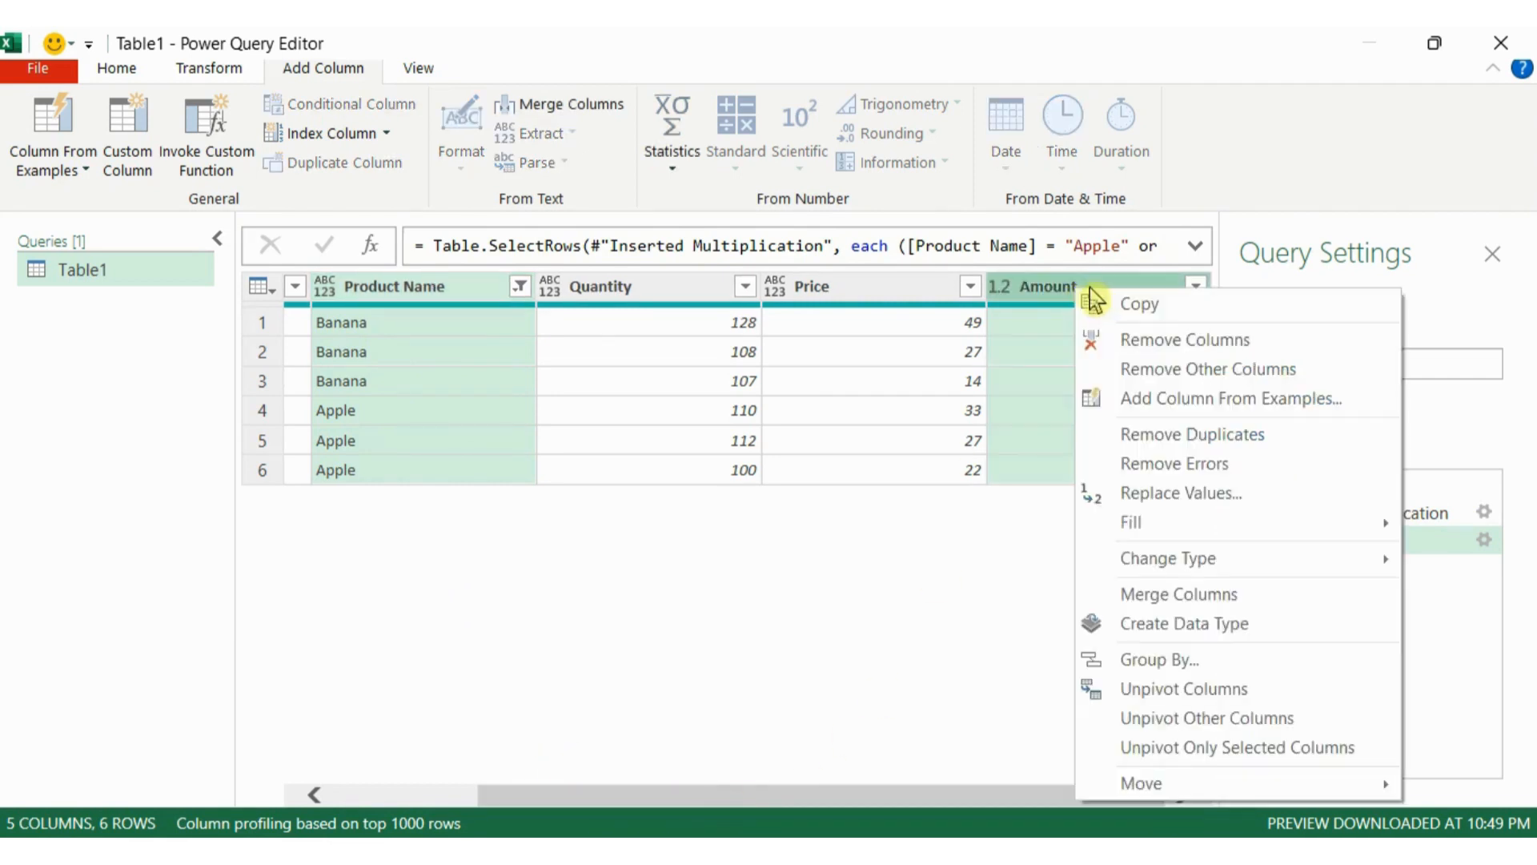
pyautogui.click(1191, 372)
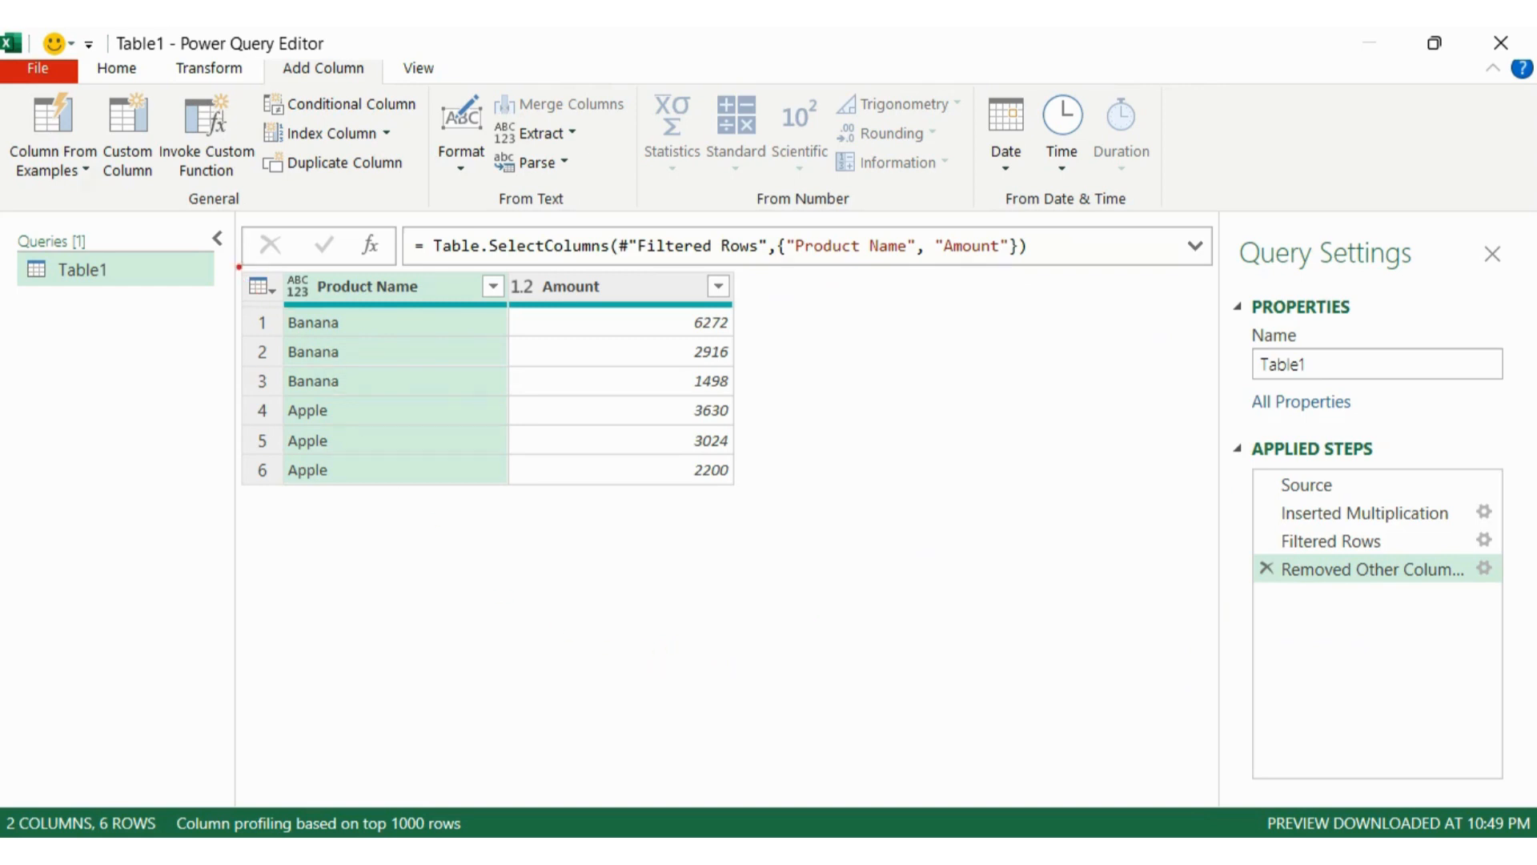
pyautogui.moveTo(238, 267)
pyautogui.mouseDown()
pyautogui.moveTo(561, 556)
pyautogui.moveTo(770, 502)
pyautogui.mouseUp()
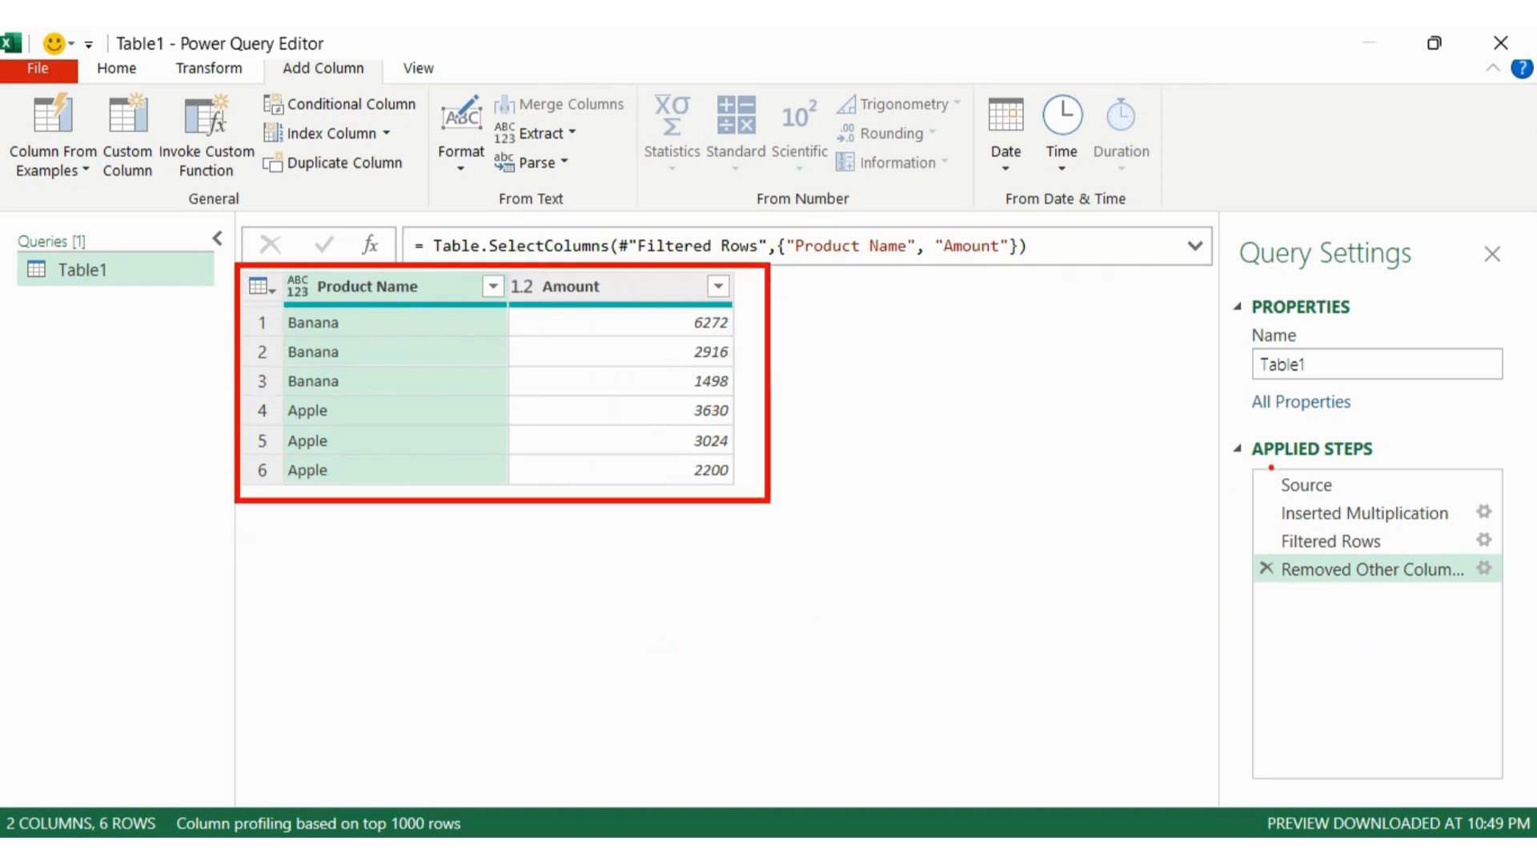
pyautogui.moveTo(1229, 426)
pyautogui.mouseDown()
pyautogui.moveTo(1386, 608)
pyautogui.moveTo(1520, 615)
pyautogui.mouseUp()
pyautogui.moveTo(1257, 494)
pyautogui.mouseDown()
pyautogui.moveTo(1275, 474)
pyautogui.moveTo(1274, 520)
pyautogui.mouseUp()
pyautogui.moveTo(1259, 574); pyautogui.dragTo(1273, 558)
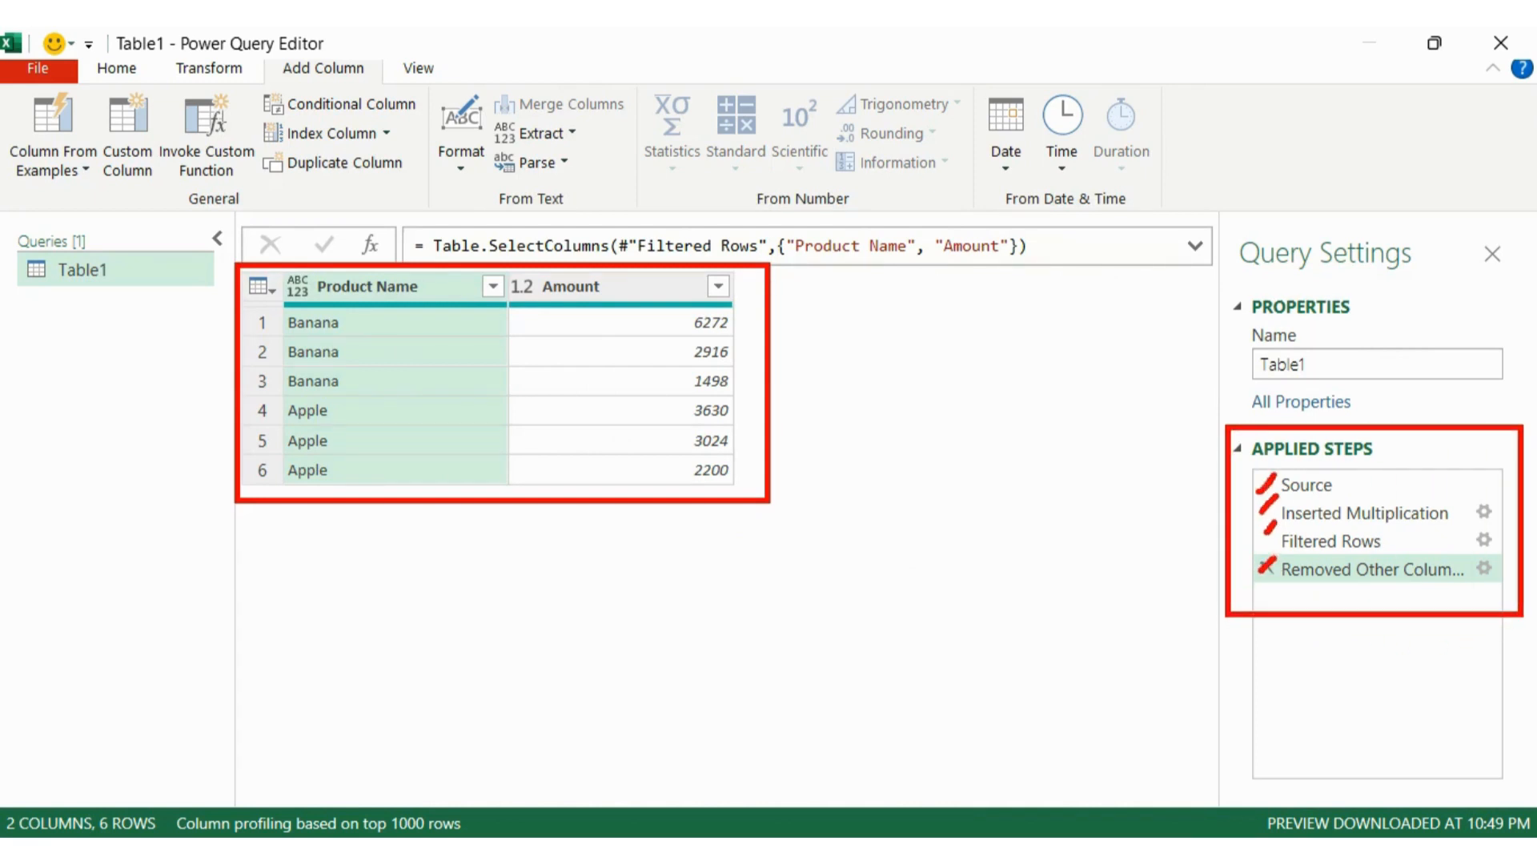
pyautogui.press('Escape')
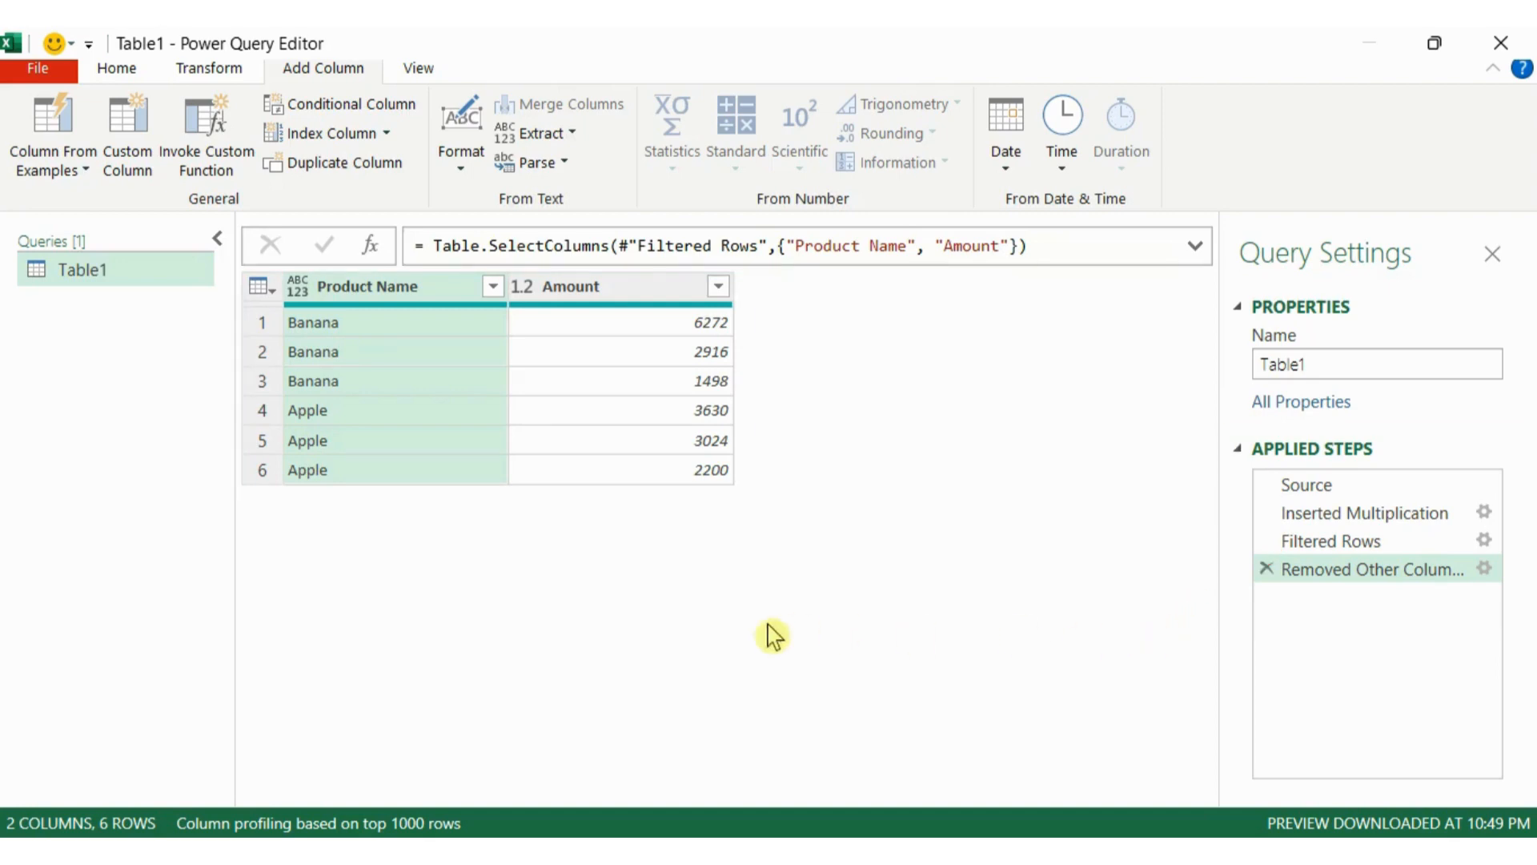
# - Duplicate the Table1 query and rename the copy as Duplicate
pyautogui.rightClick(105, 275)
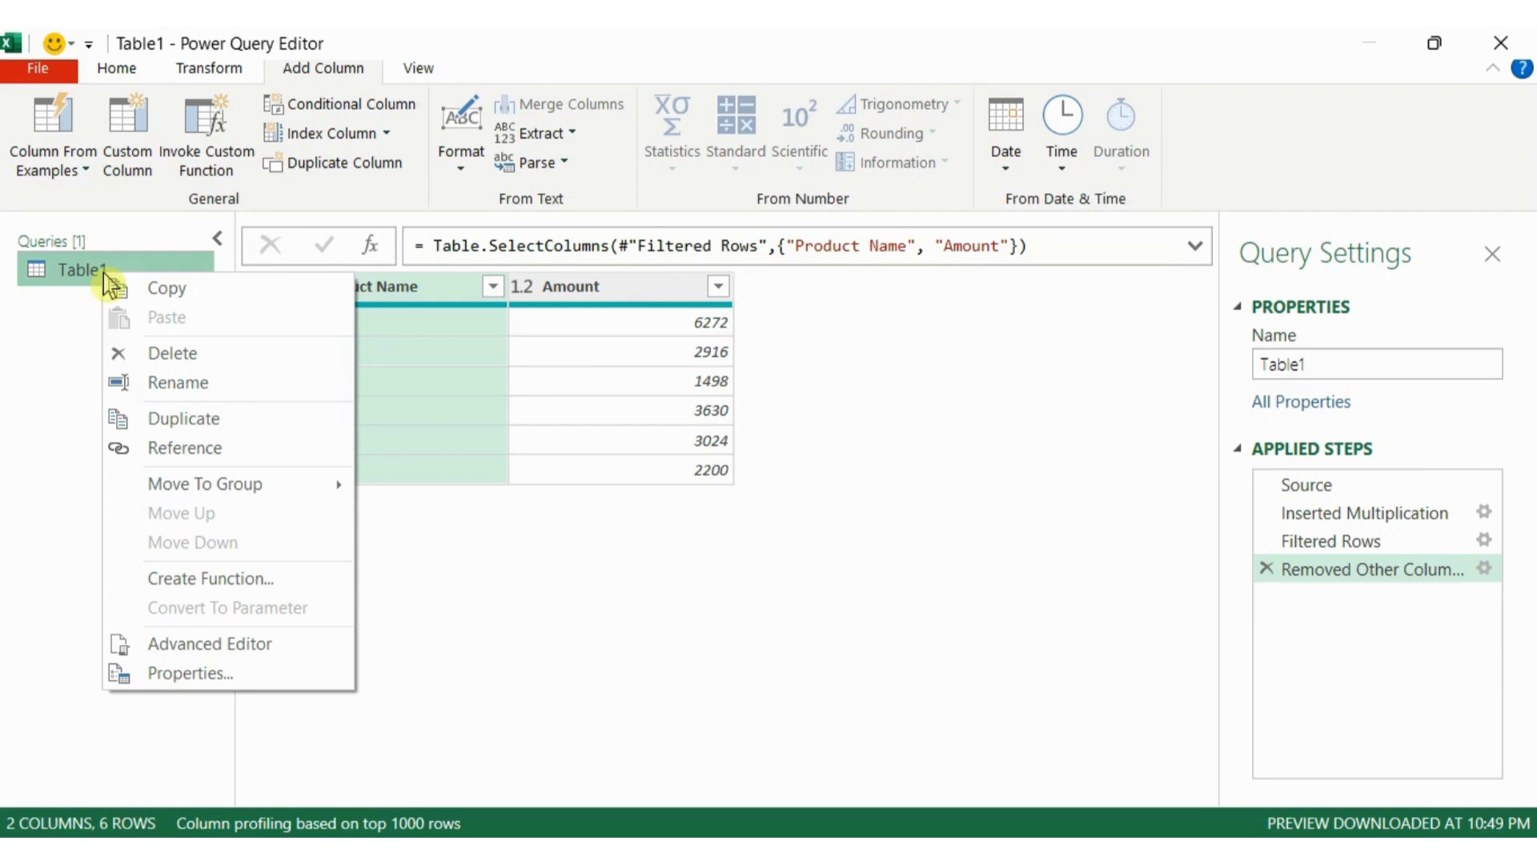
pyautogui.click(164, 424)
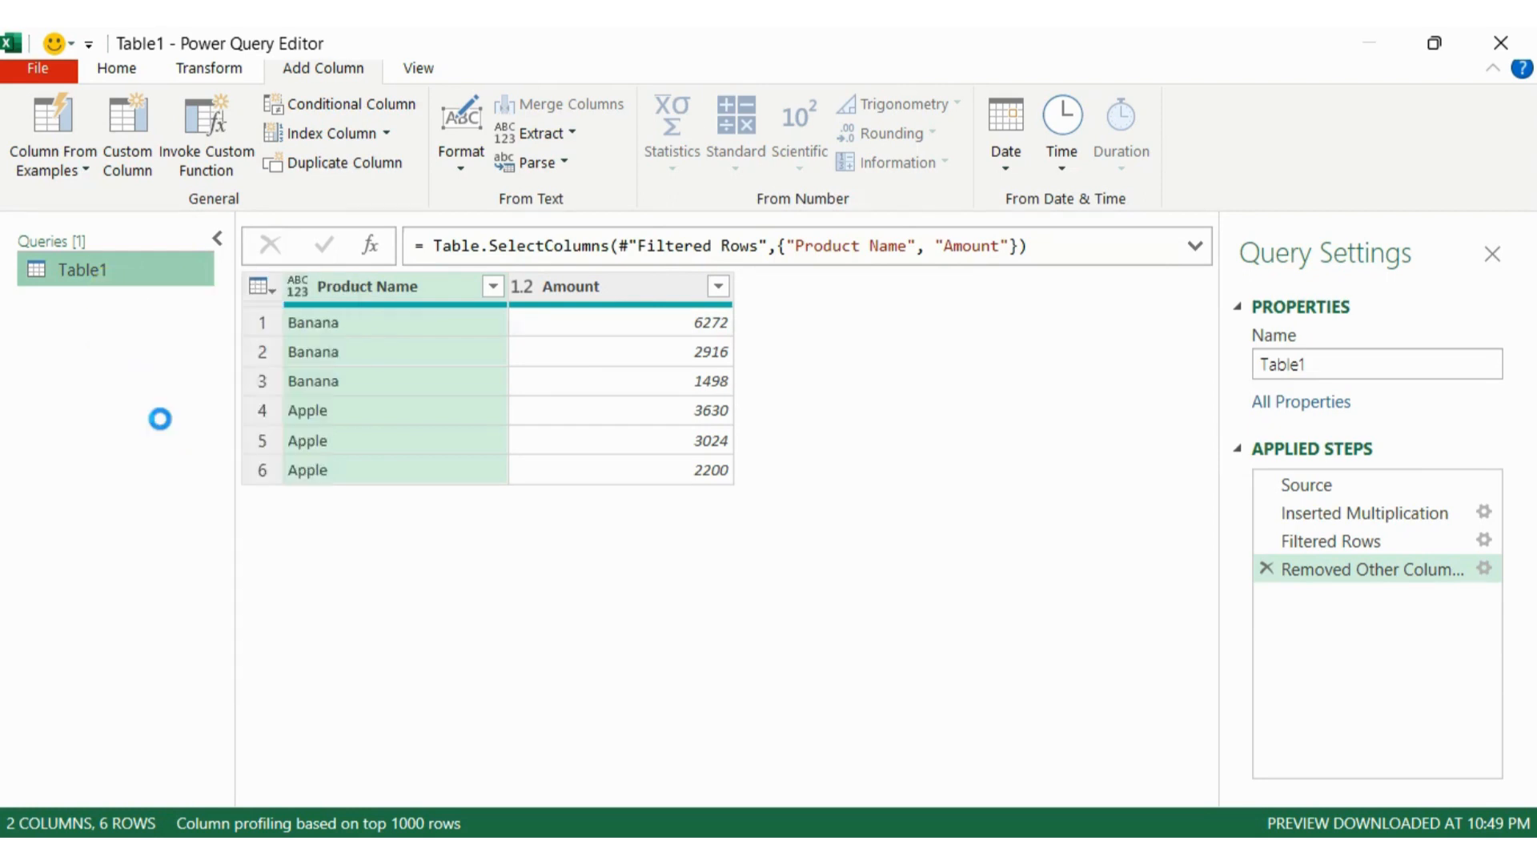
pyautogui.click(1313, 366)
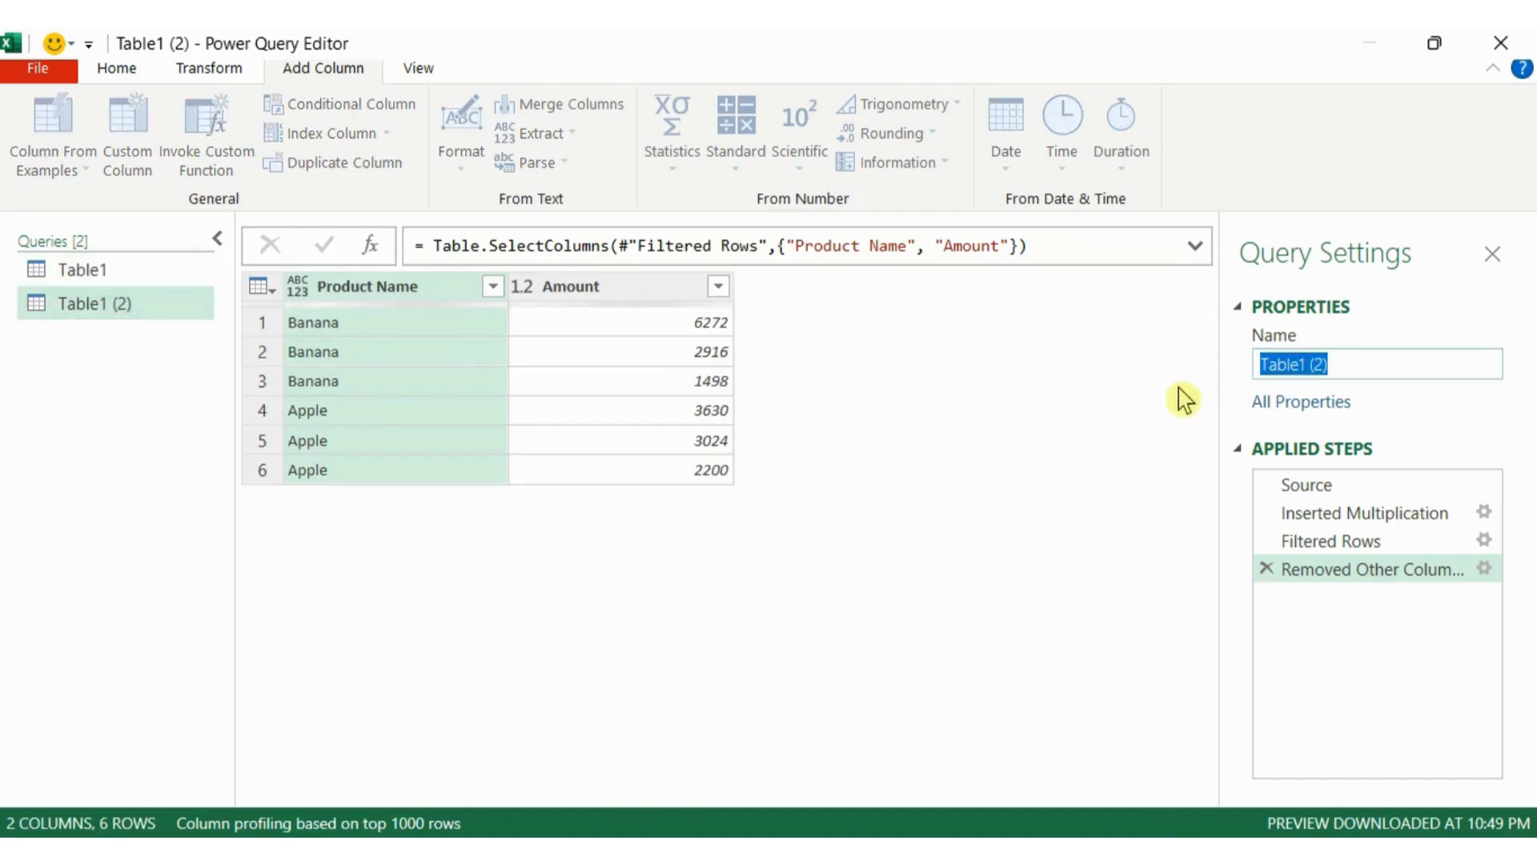
pyautogui.write('Duplicate')
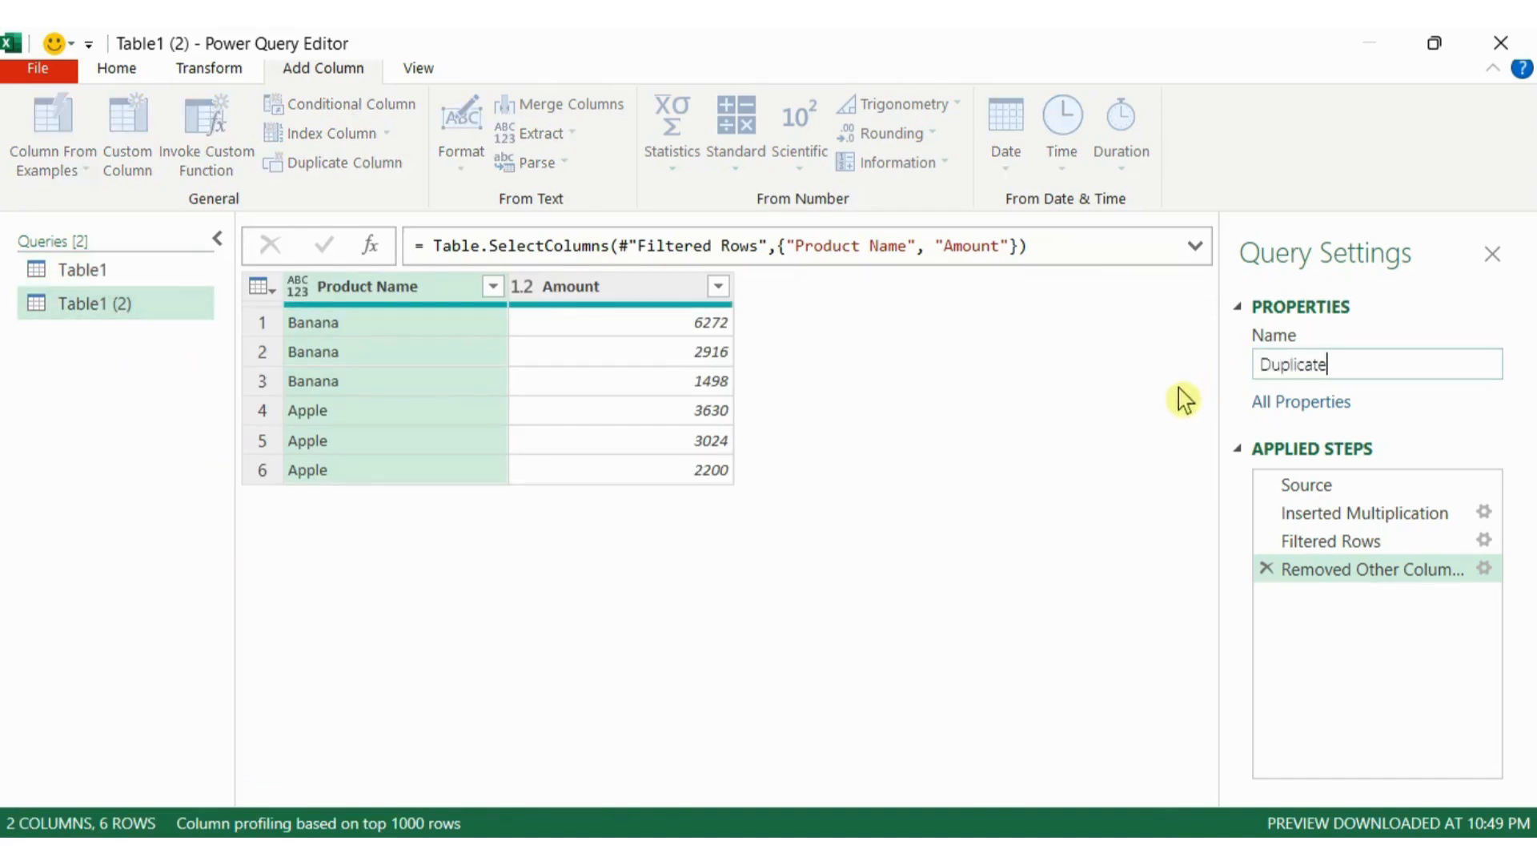
pyautogui.press('Return')
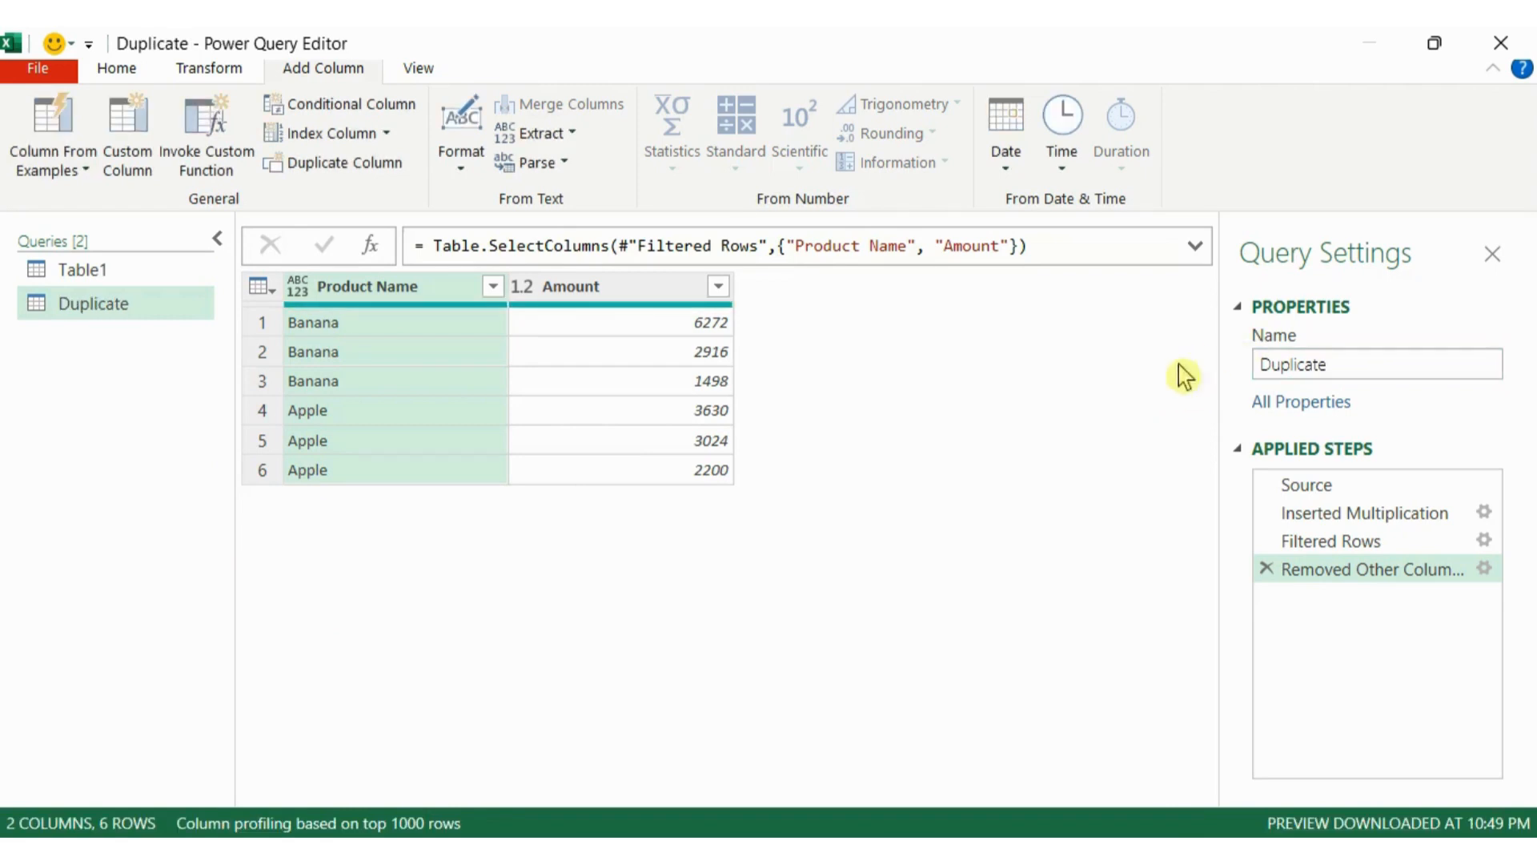
# - Create a reference to the Table1 query and rename the new query as Reference
pyautogui.click(124, 273)
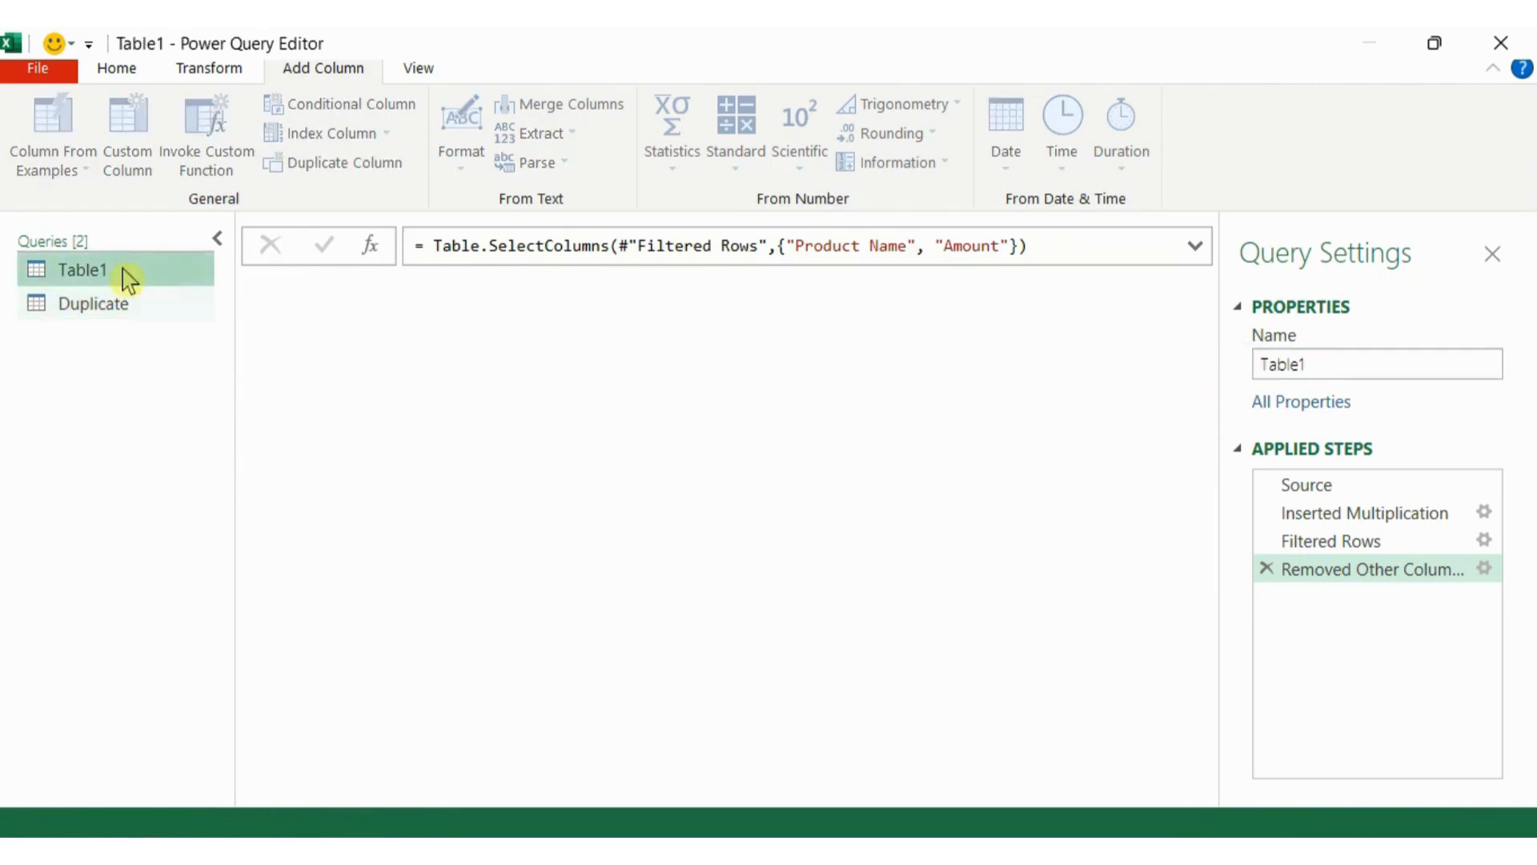
pyautogui.rightClick(126, 277)
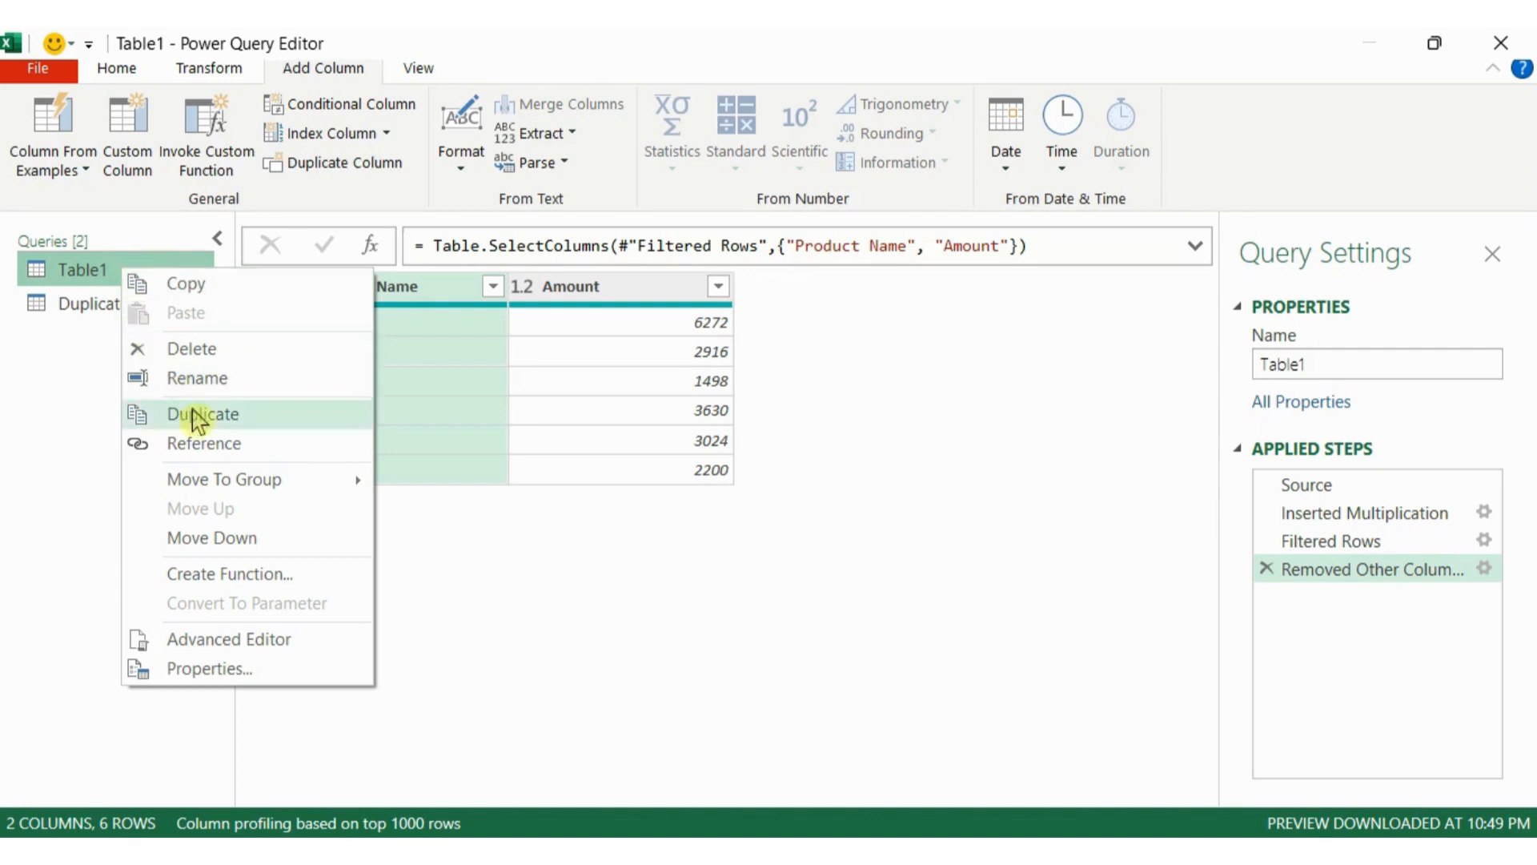
pyautogui.click(206, 443)
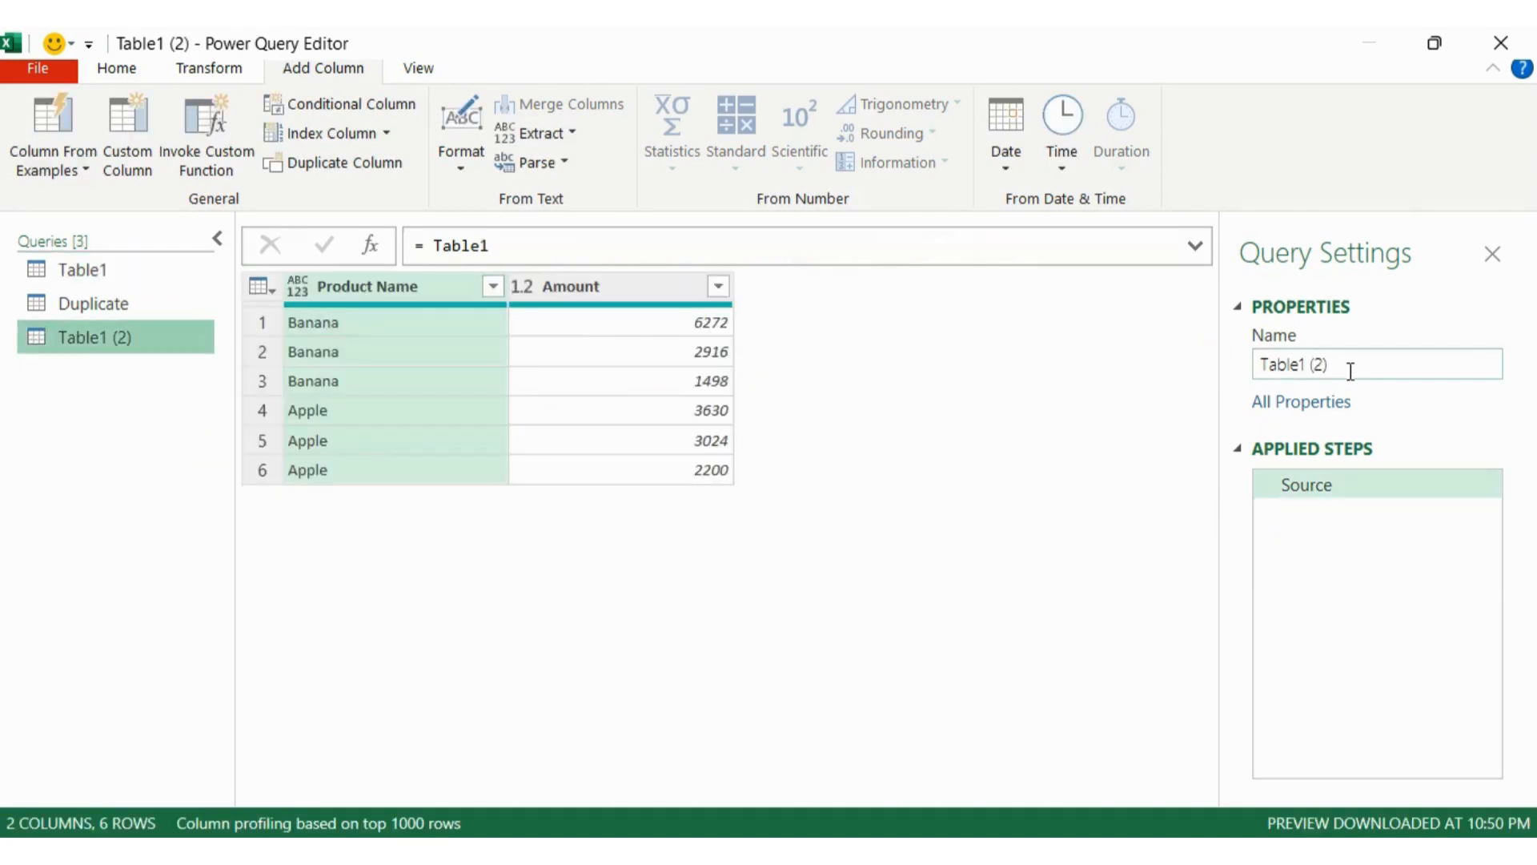
pyautogui.moveTo(1349, 371); pyautogui.dragTo(1265, 371)
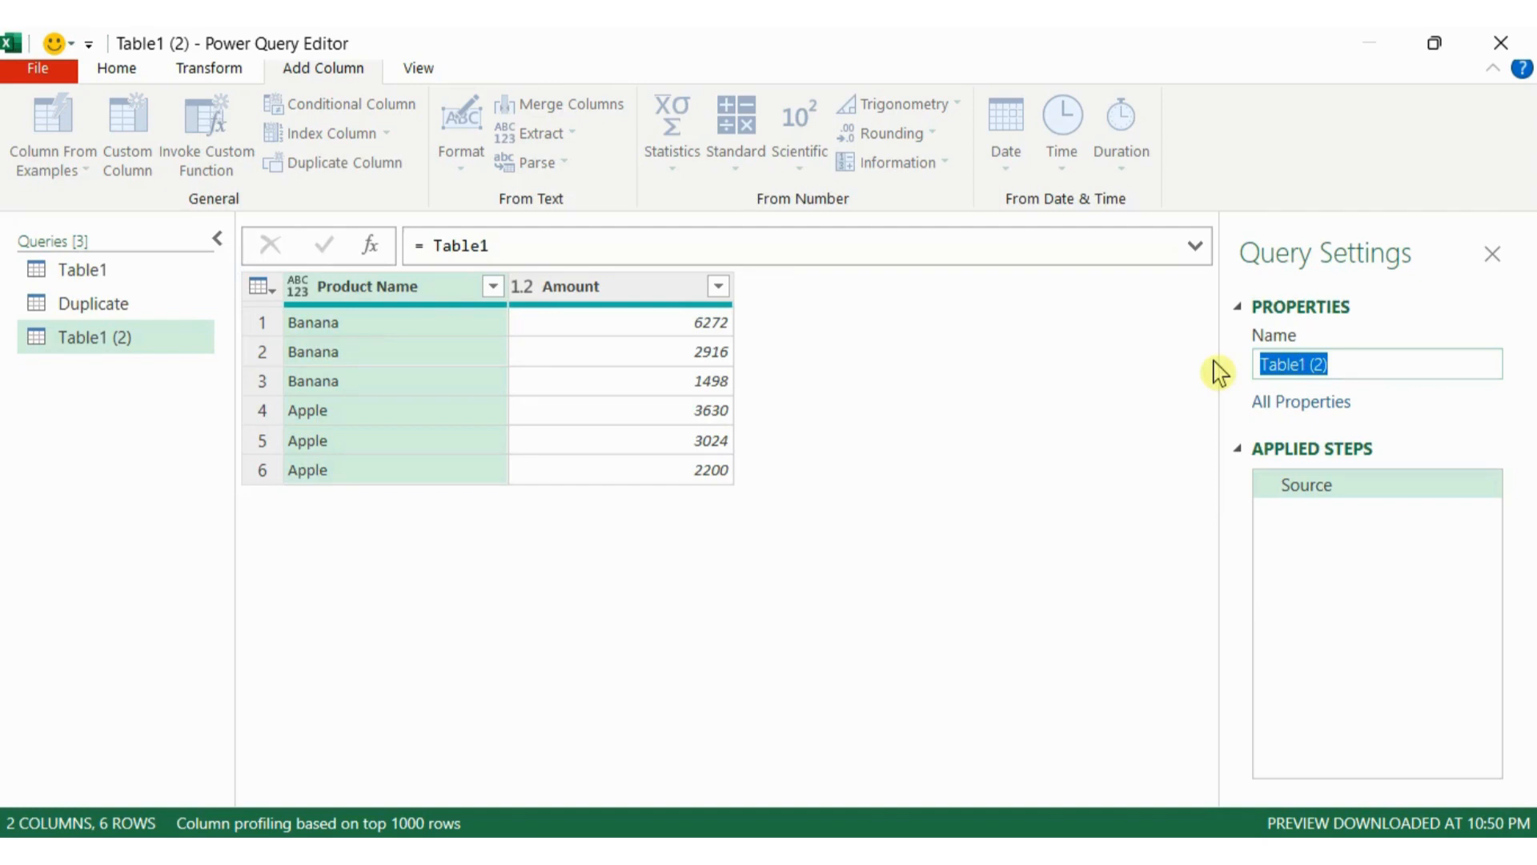
pyautogui.write('Refer')
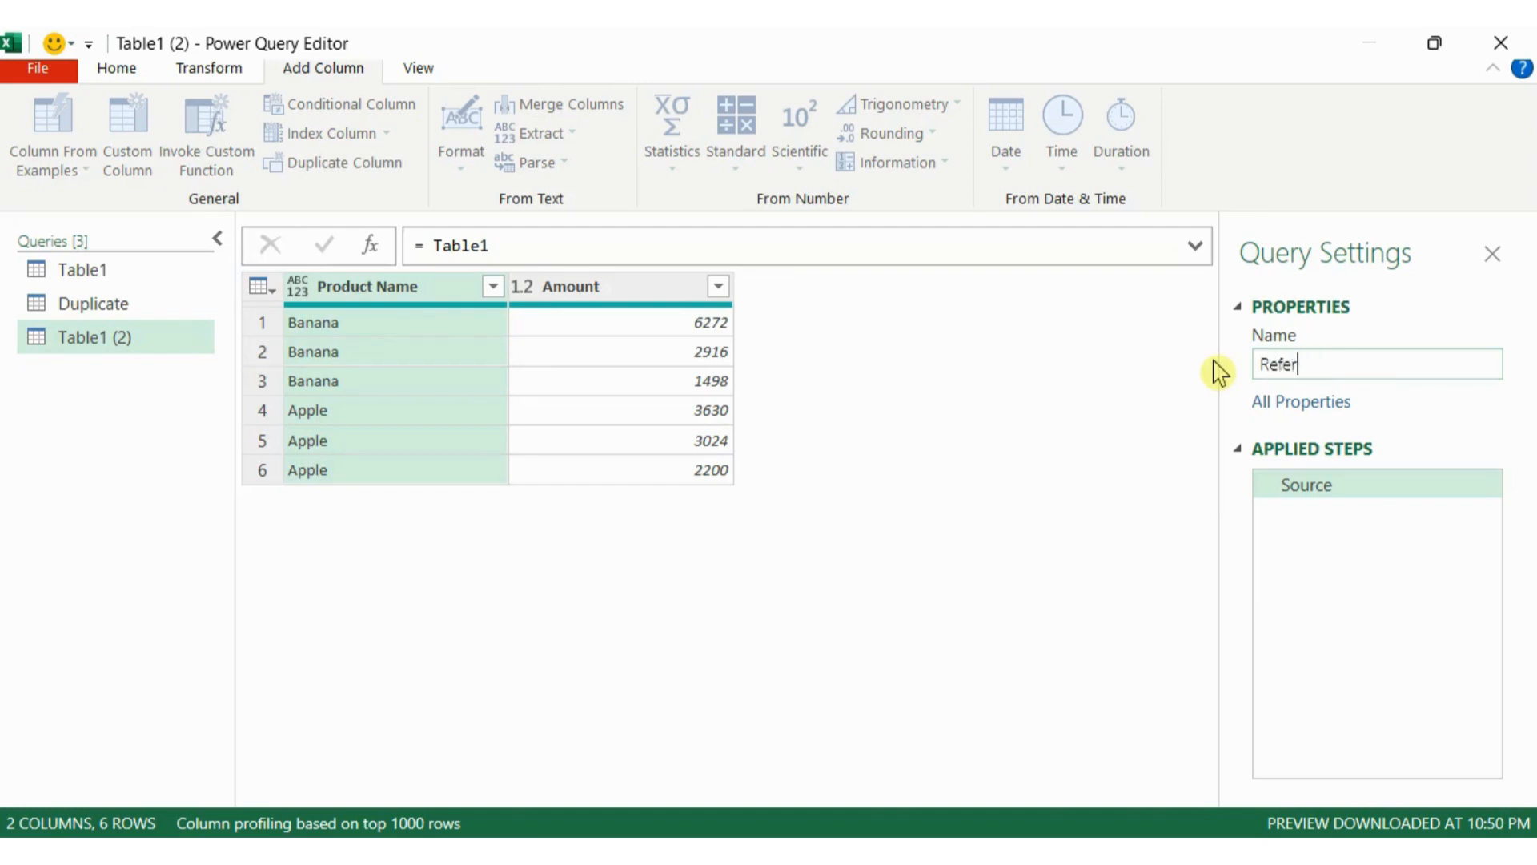
pyautogui.write('ence')
pyautogui.press('Return')
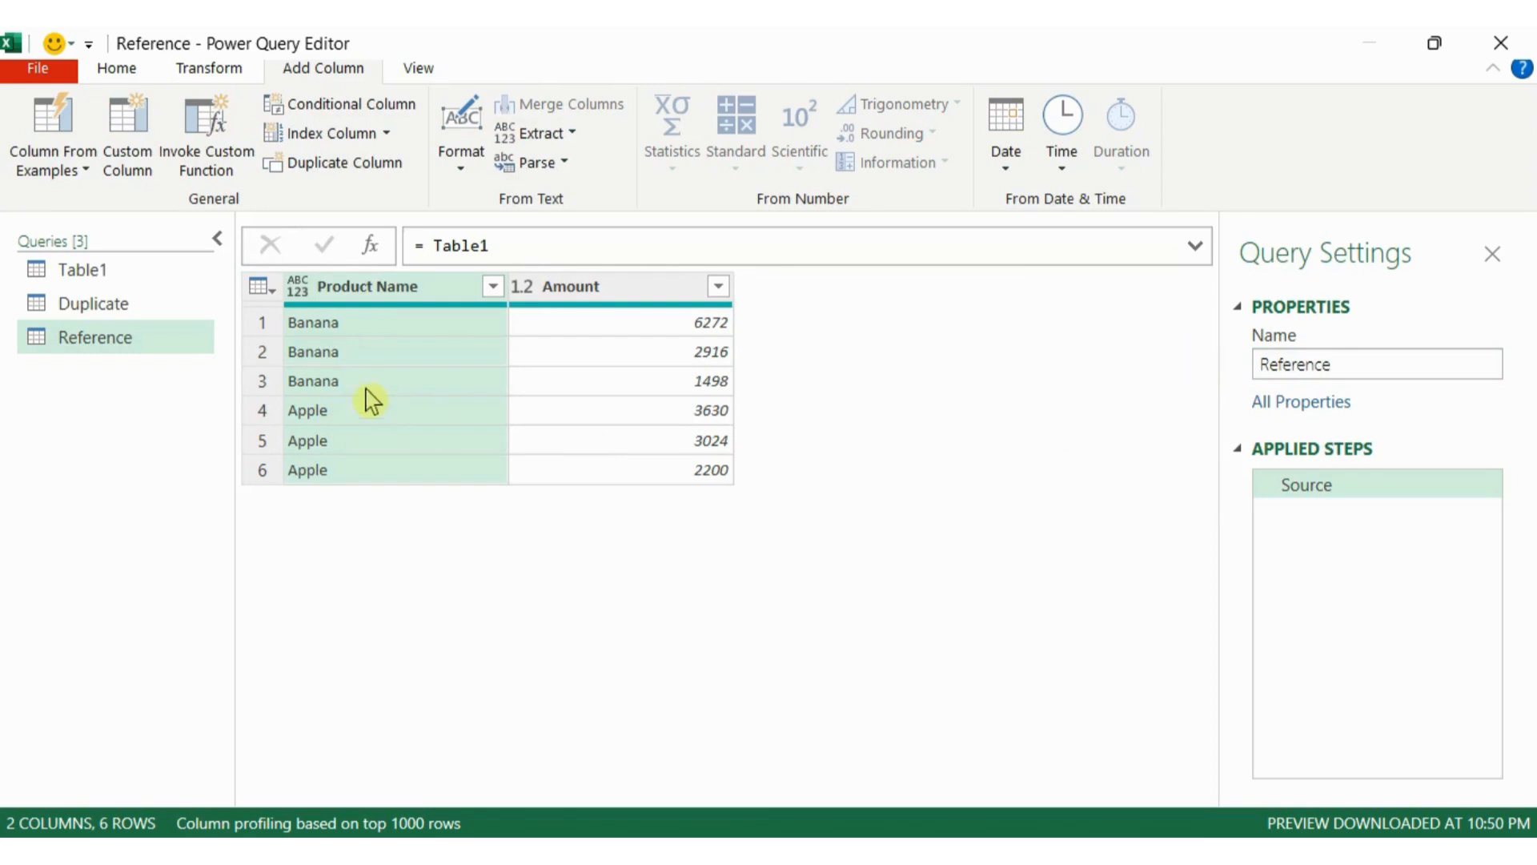
# - Compare the applied steps of the Duplicate and Reference queries, and check the Reference query's source formula against Table1
pyautogui.click(128, 308)
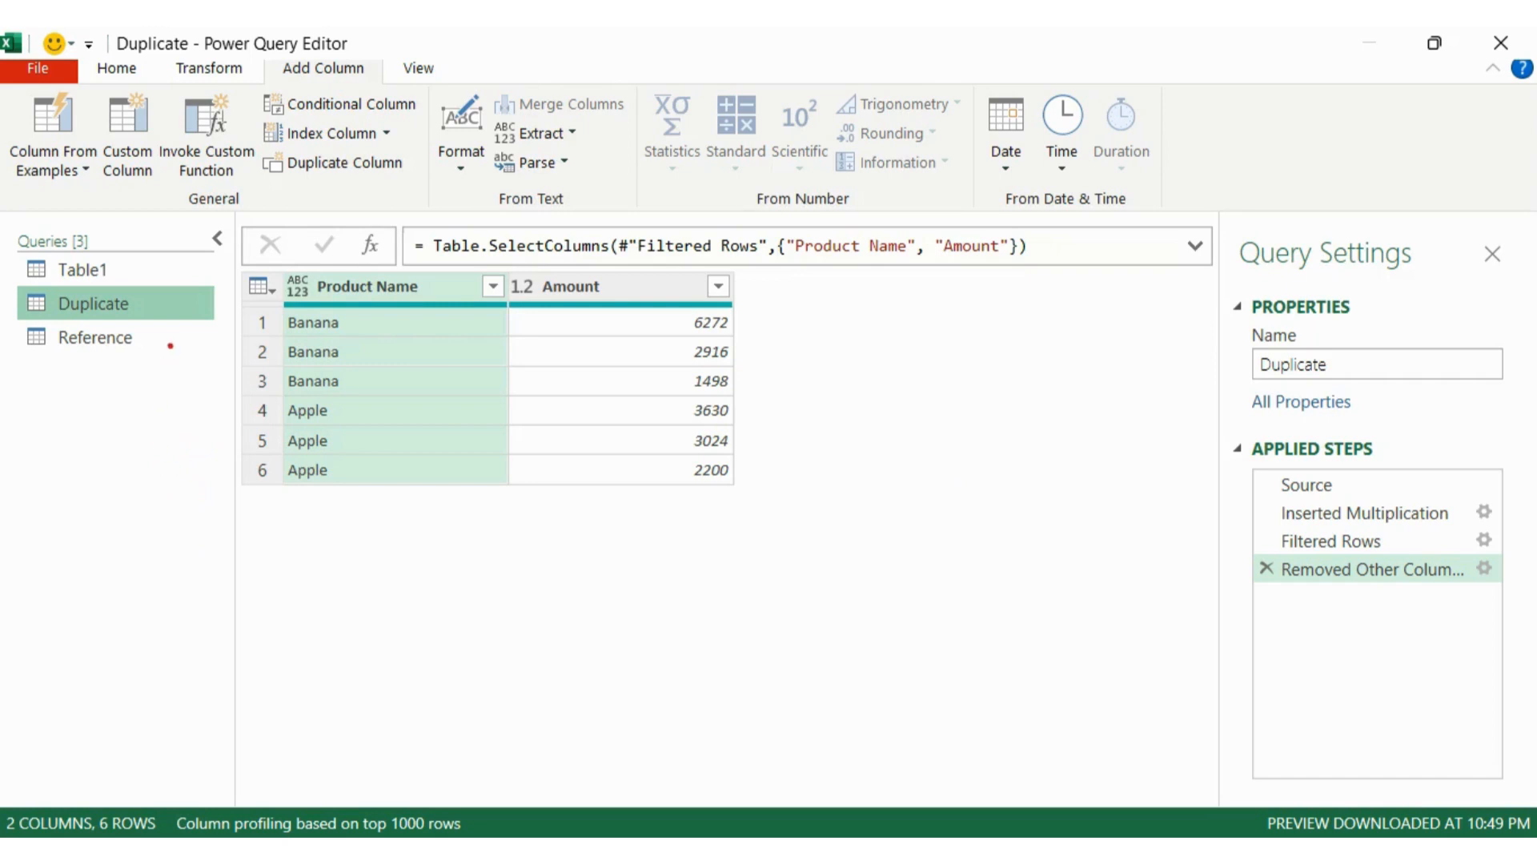
pyautogui.moveTo(144, 311); pyautogui.dragTo(166, 301)
pyautogui.moveTo(1220, 421)
pyautogui.mouseDown()
pyautogui.moveTo(1389, 644)
pyautogui.moveTo(1529, 594)
pyautogui.mouseUp()
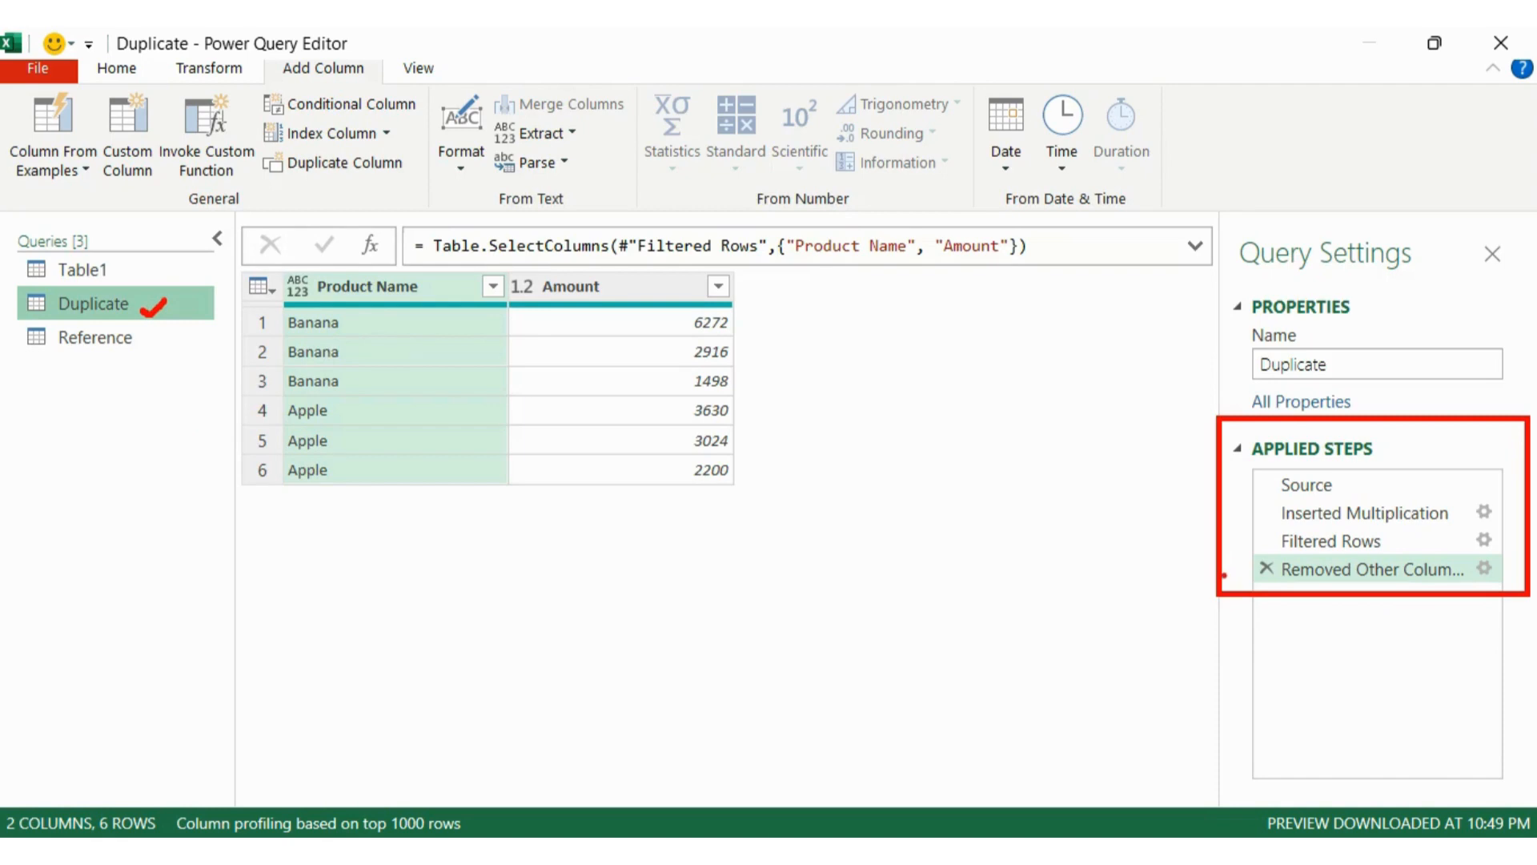
pyautogui.press('Escape')
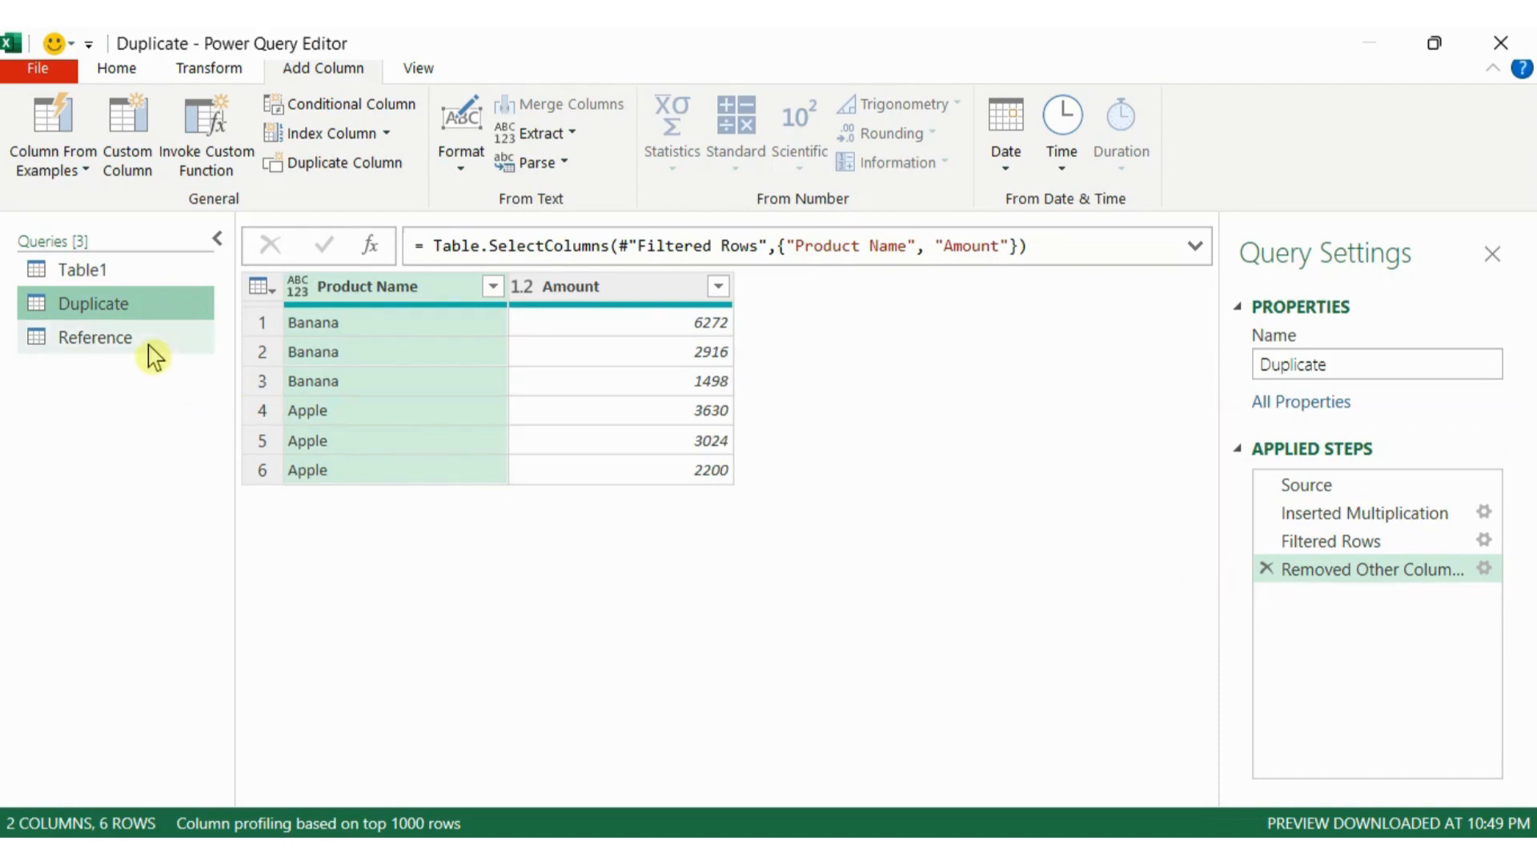
pyautogui.click(150, 342)
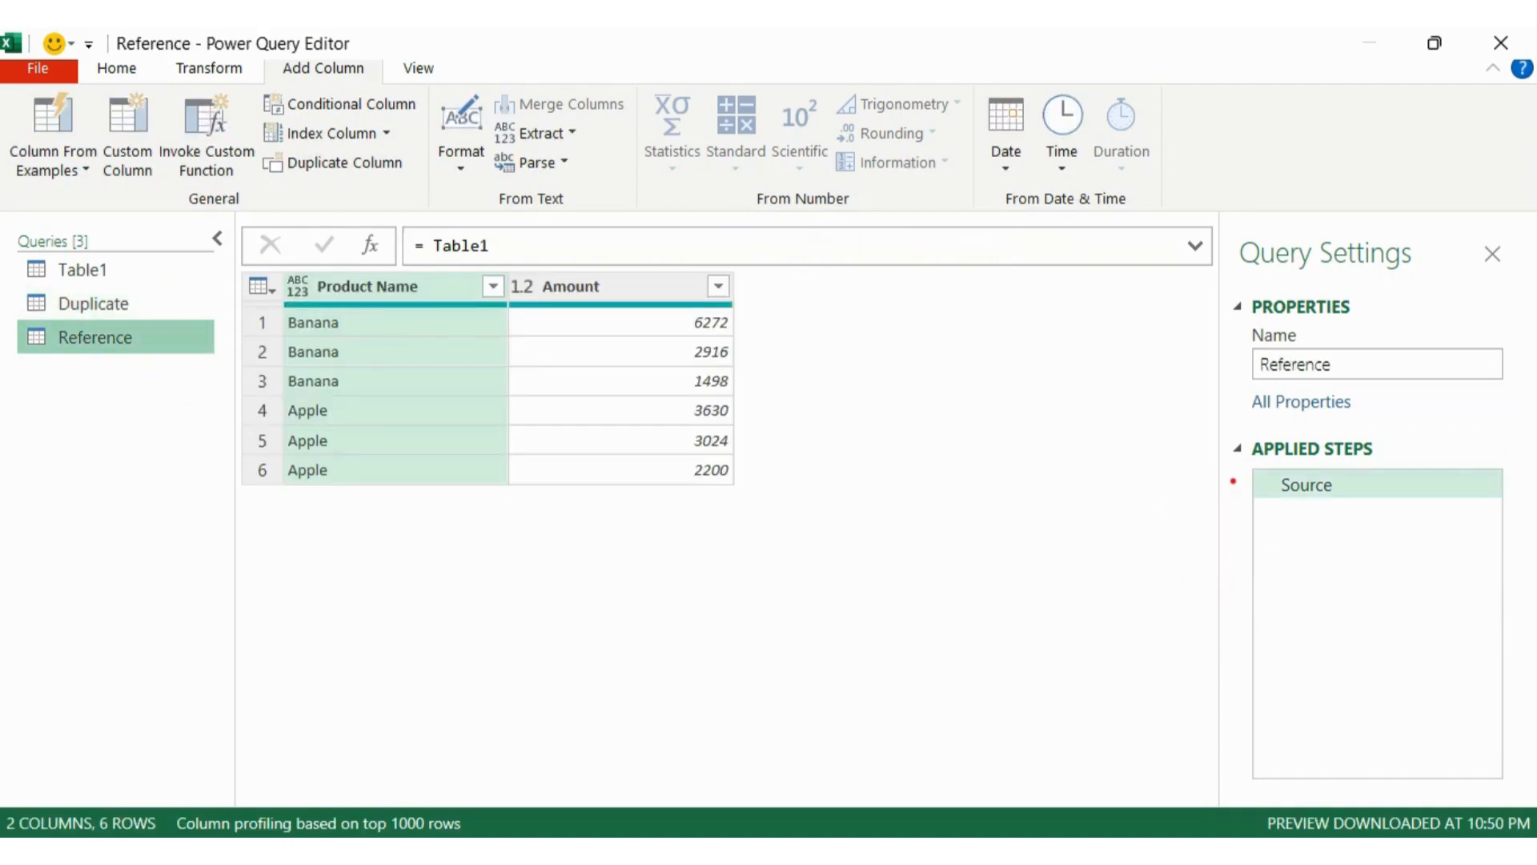
pyautogui.moveTo(1207, 421)
pyautogui.mouseDown()
pyautogui.moveTo(1362, 543)
pyautogui.moveTo(1486, 516)
pyautogui.mouseUp()
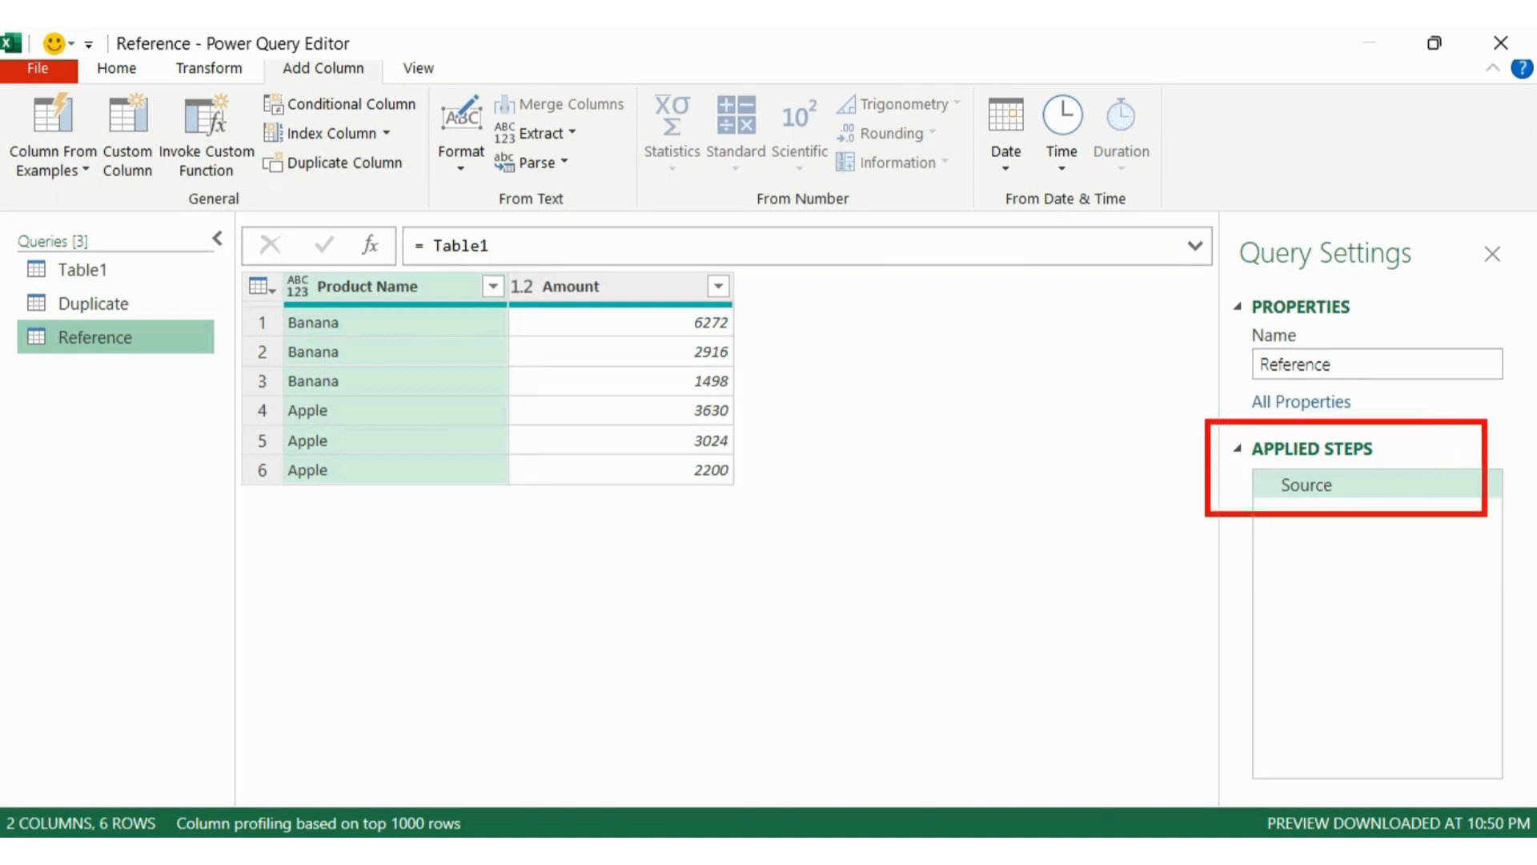
pyautogui.moveTo(394, 239)
pyautogui.mouseDown()
pyautogui.moveTo(415, 215)
pyautogui.moveTo(504, 216)
pyautogui.moveTo(448, 272)
pyautogui.moveTo(225, 215)
pyautogui.moveTo(120, 261)
pyautogui.mouseUp()
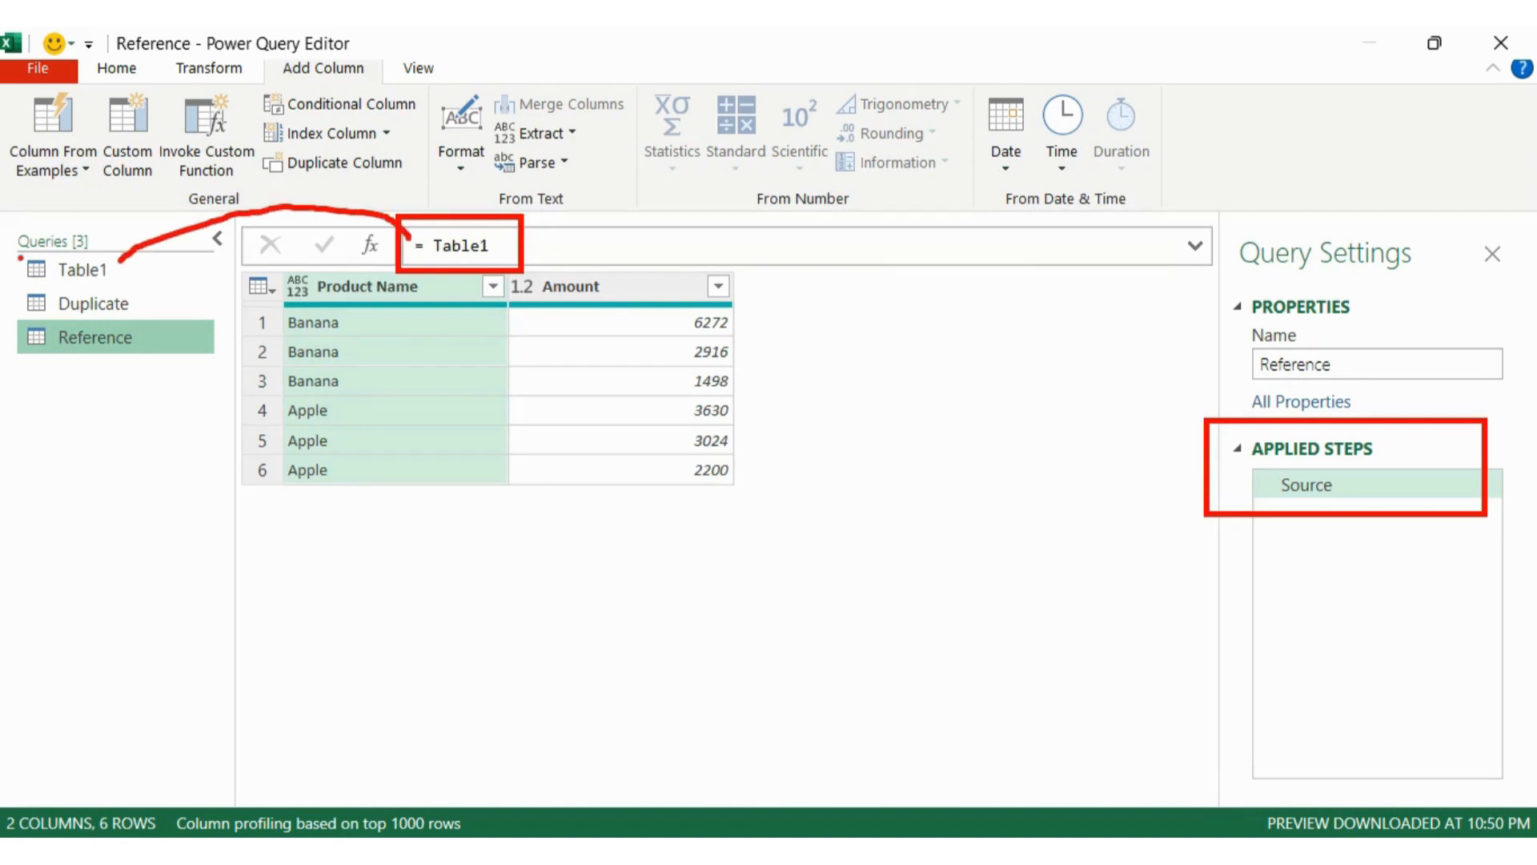
pyautogui.moveTo(11, 245)
pyautogui.mouseDown()
pyautogui.moveTo(12, 290)
pyautogui.moveTo(112, 245)
pyautogui.moveTo(134, 288)
pyautogui.mouseUp()
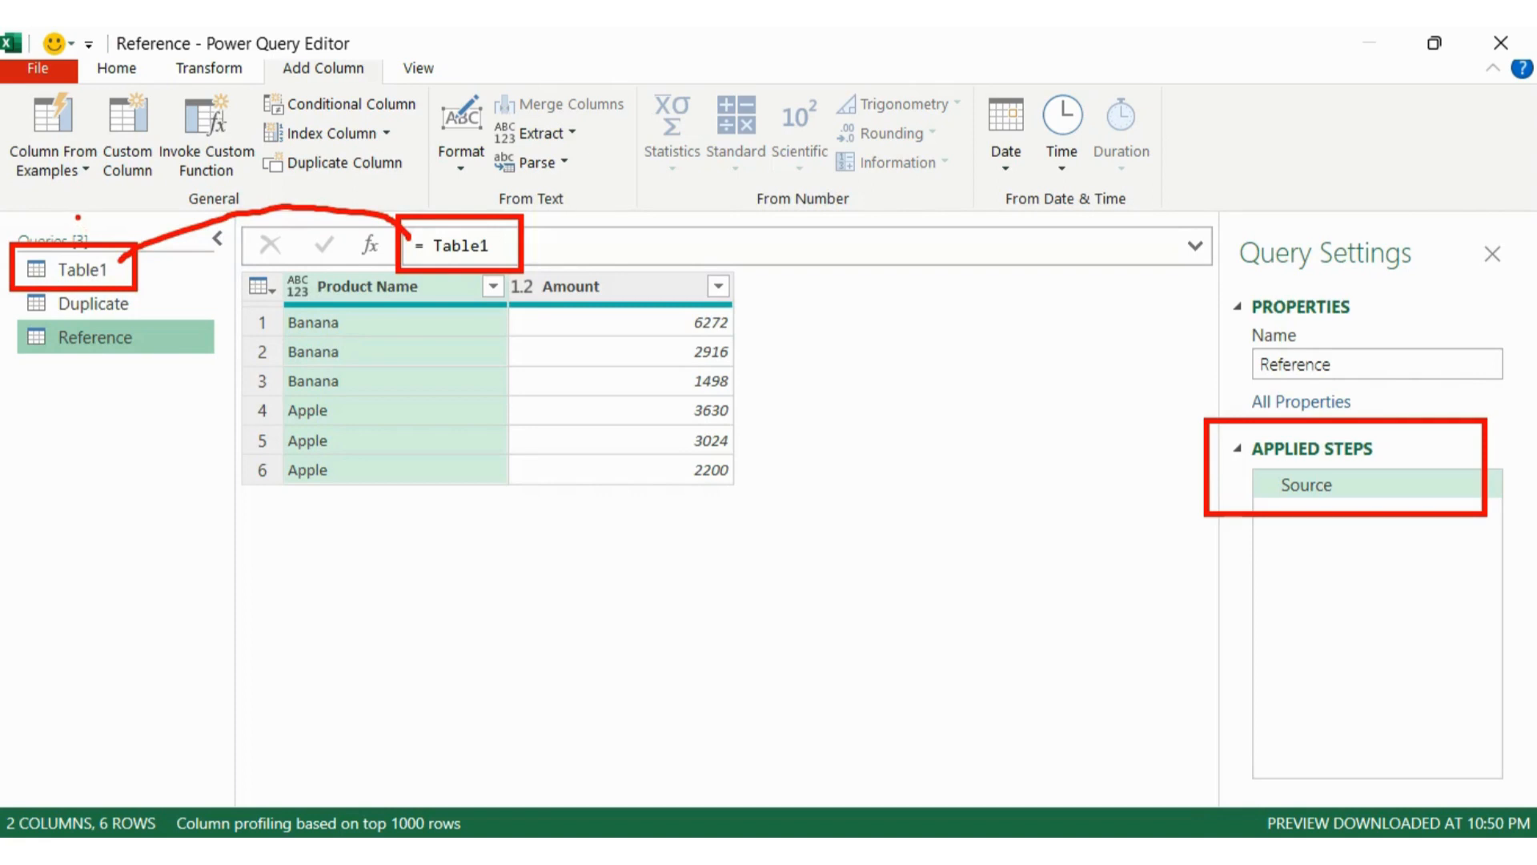
pyautogui.moveTo(76, 216)
pyautogui.mouseDown()
pyautogui.moveTo(99, 238)
pyautogui.moveTo(89, 225)
pyautogui.moveTo(72, 241)
pyautogui.mouseUp()
pyautogui.moveTo(153, 339); pyautogui.dragTo(181, 327)
pyautogui.press('Escape')
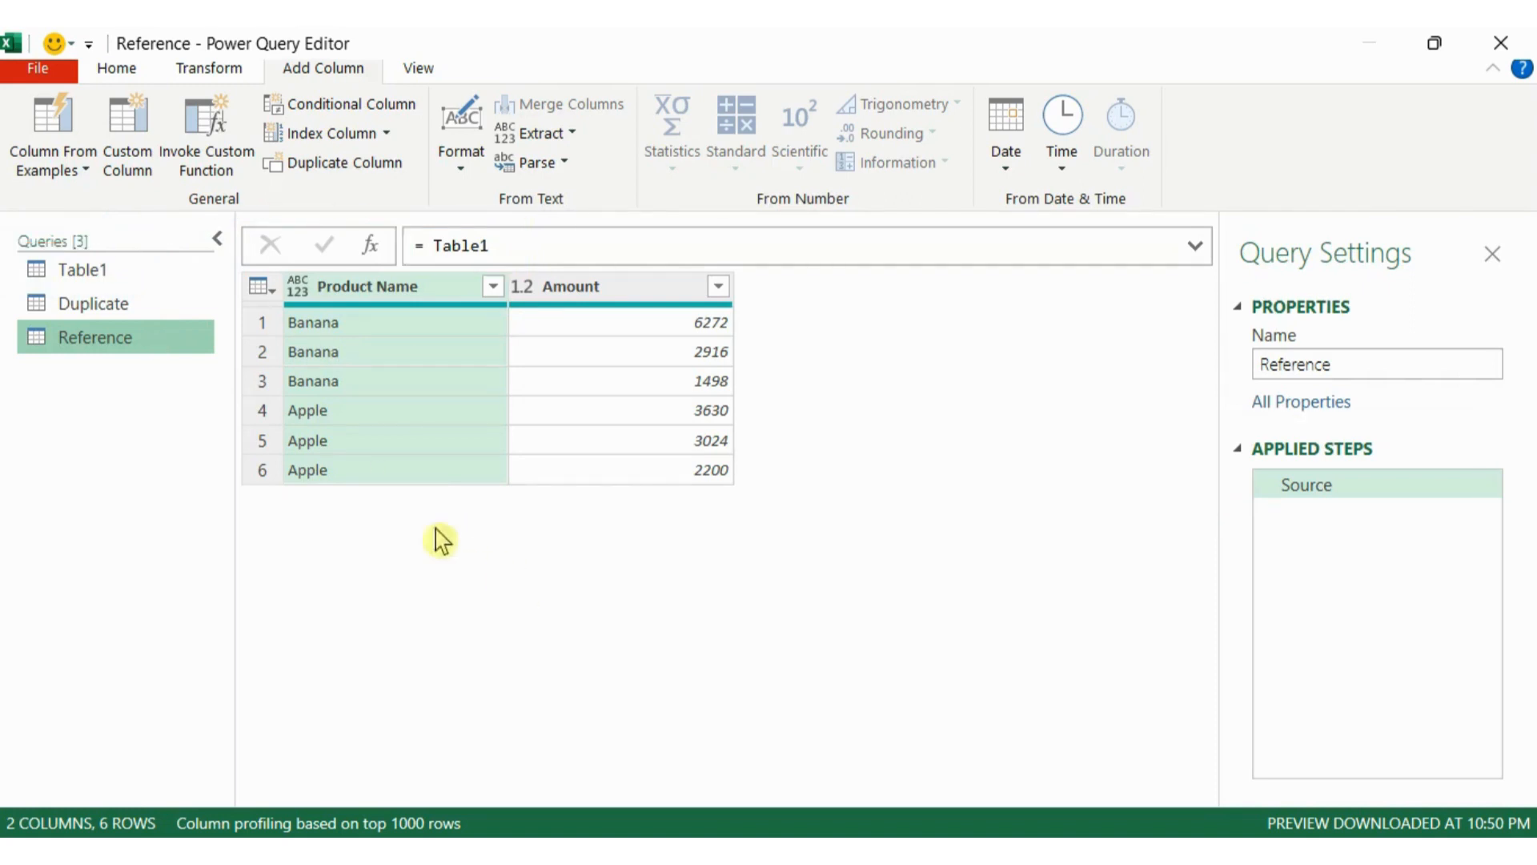
pyautogui.click(144, 313)
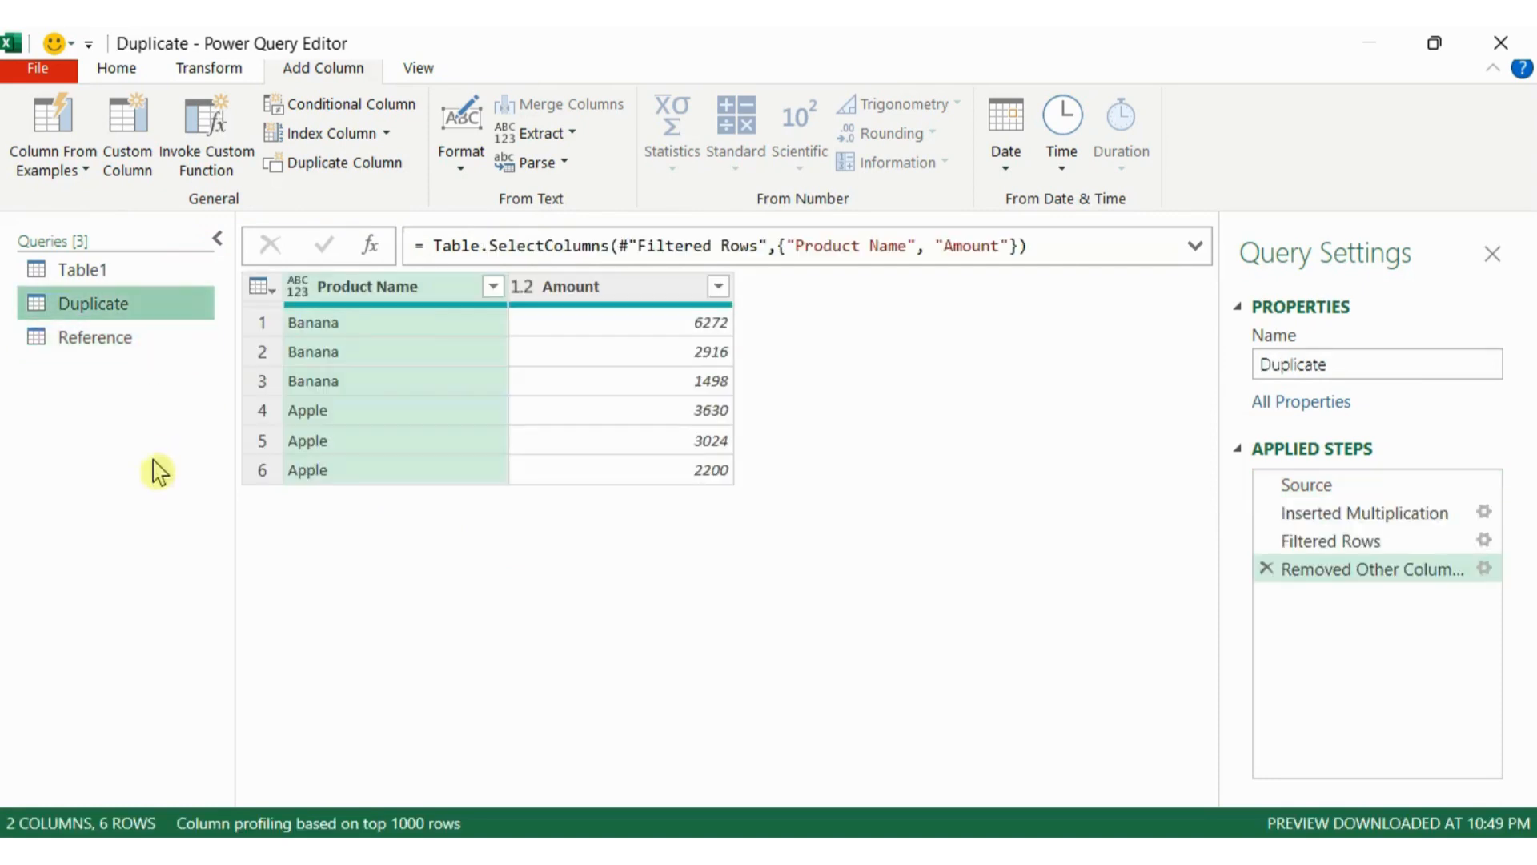
pyautogui.moveTo(1200, 410)
pyautogui.mouseDown()
pyautogui.moveTo(1203, 444)
pyautogui.moveTo(1482, 620)
pyautogui.moveTo(1511, 593)
pyautogui.mouseUp()
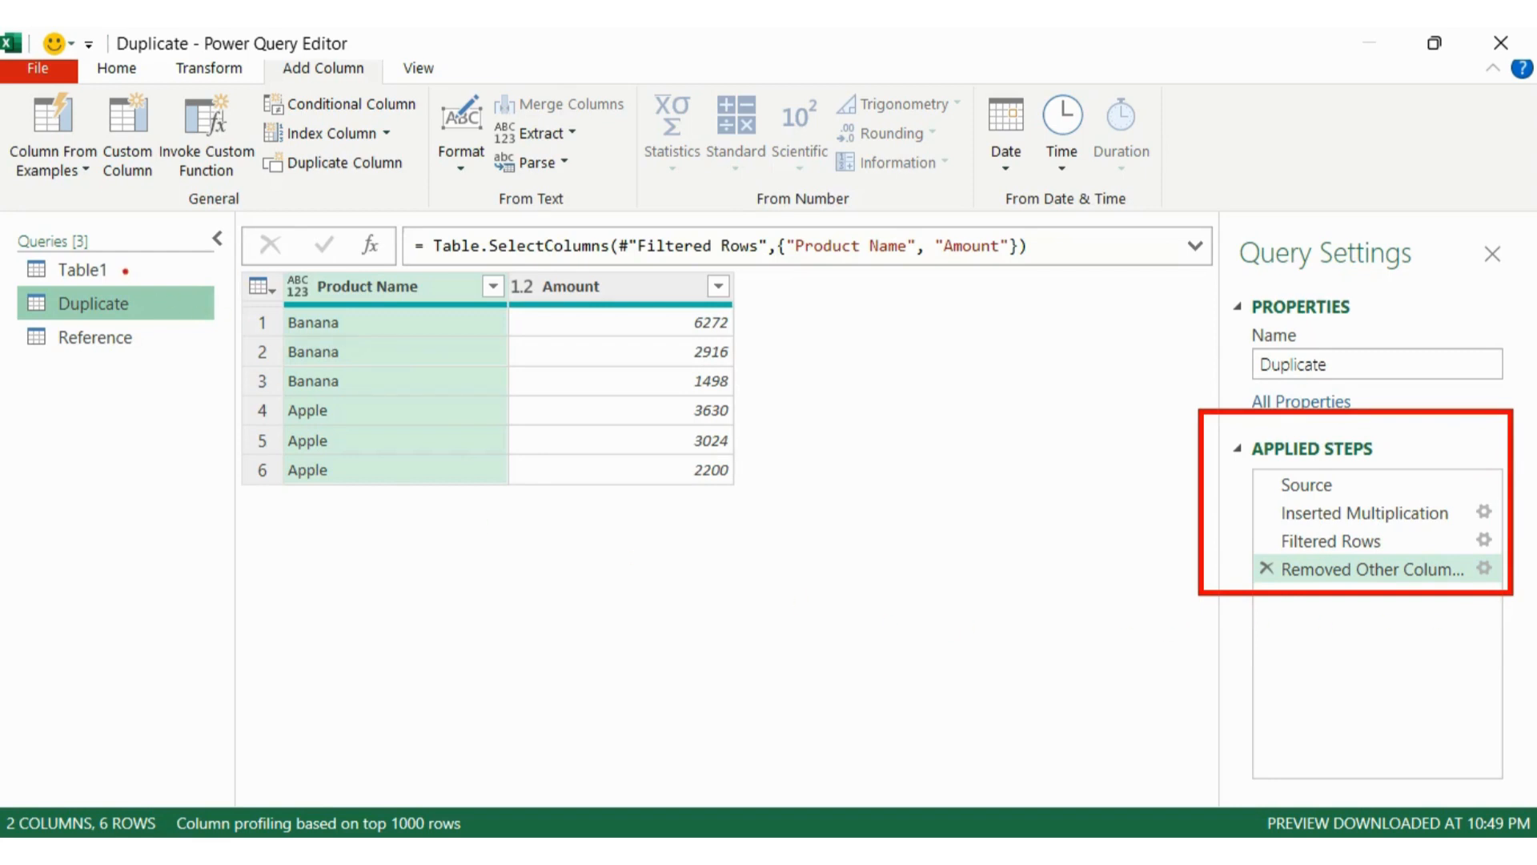
pyautogui.moveTo(120, 262)
pyautogui.mouseDown()
pyautogui.moveTo(141, 280)
pyautogui.moveTo(117, 280)
pyautogui.mouseUp()
# - In the Filtered Rows step of Table1, change the Product Name filter to include all products
pyautogui.click(144, 272)
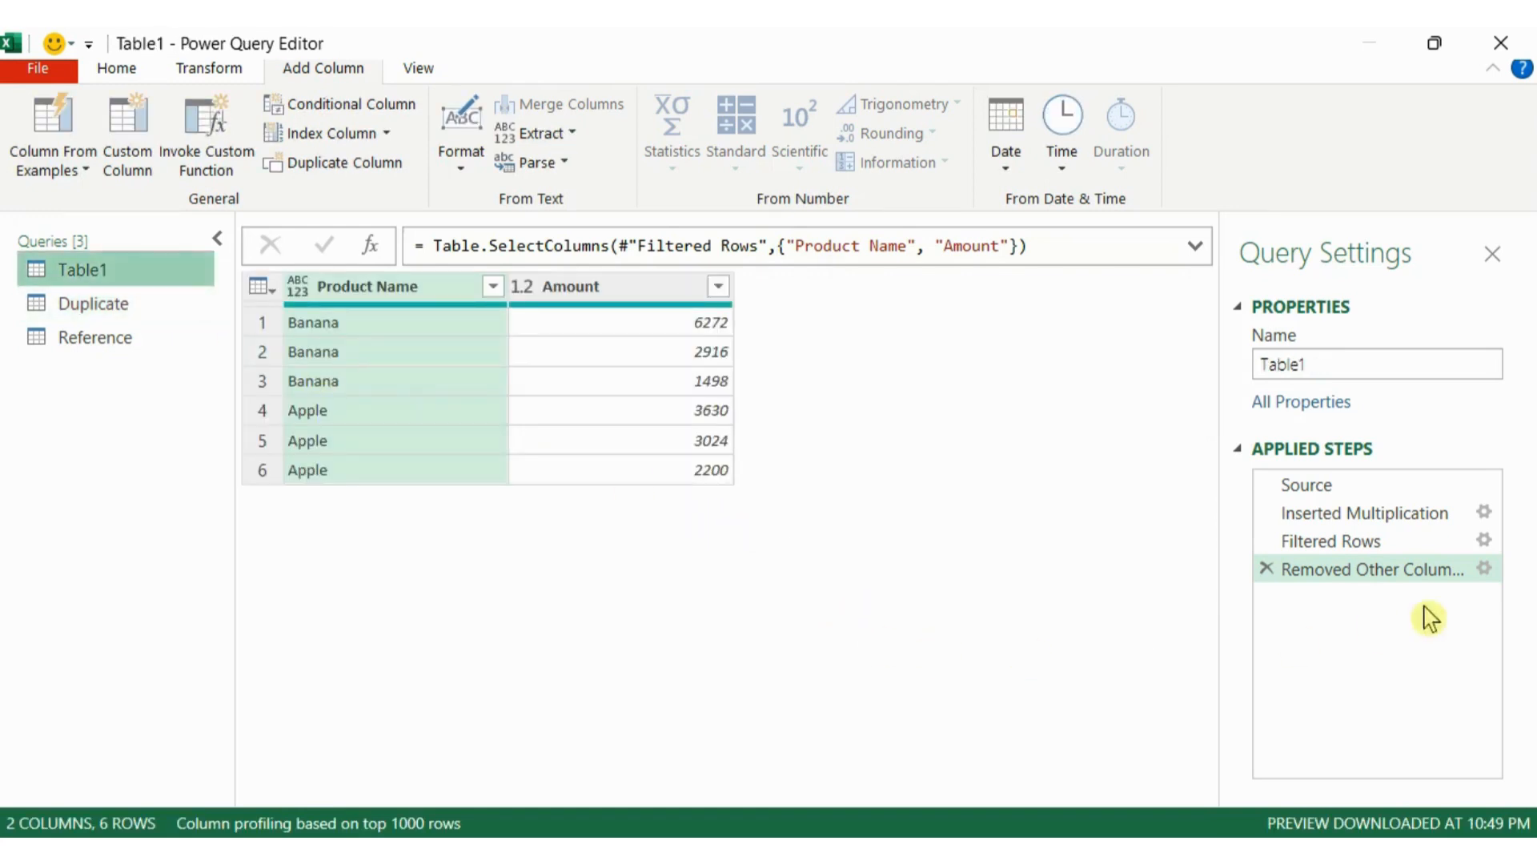
pyautogui.click(1359, 544)
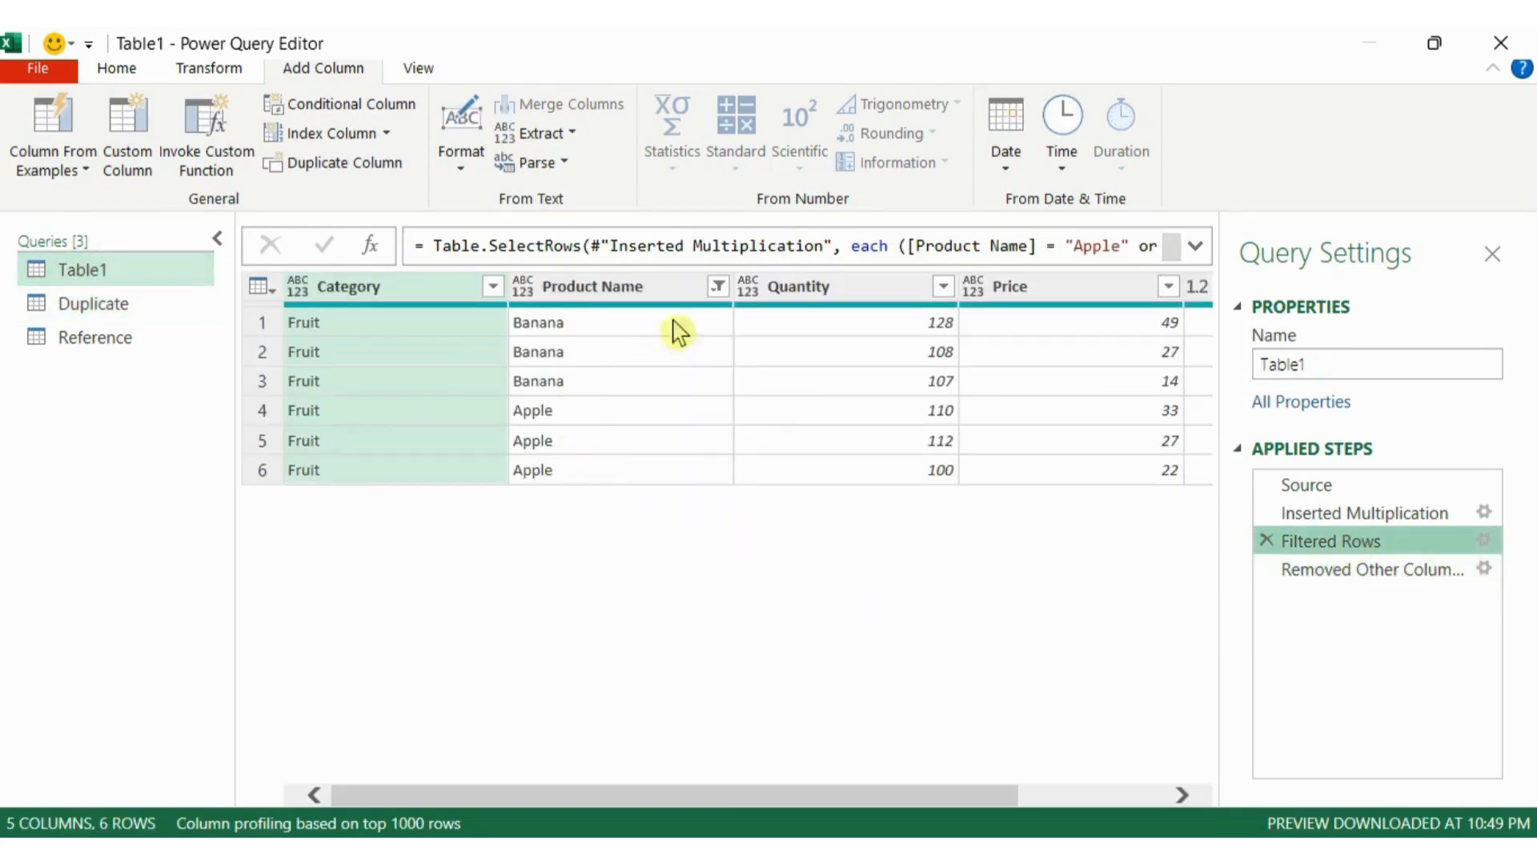
pyautogui.click(719, 289)
pyautogui.click(719, 286)
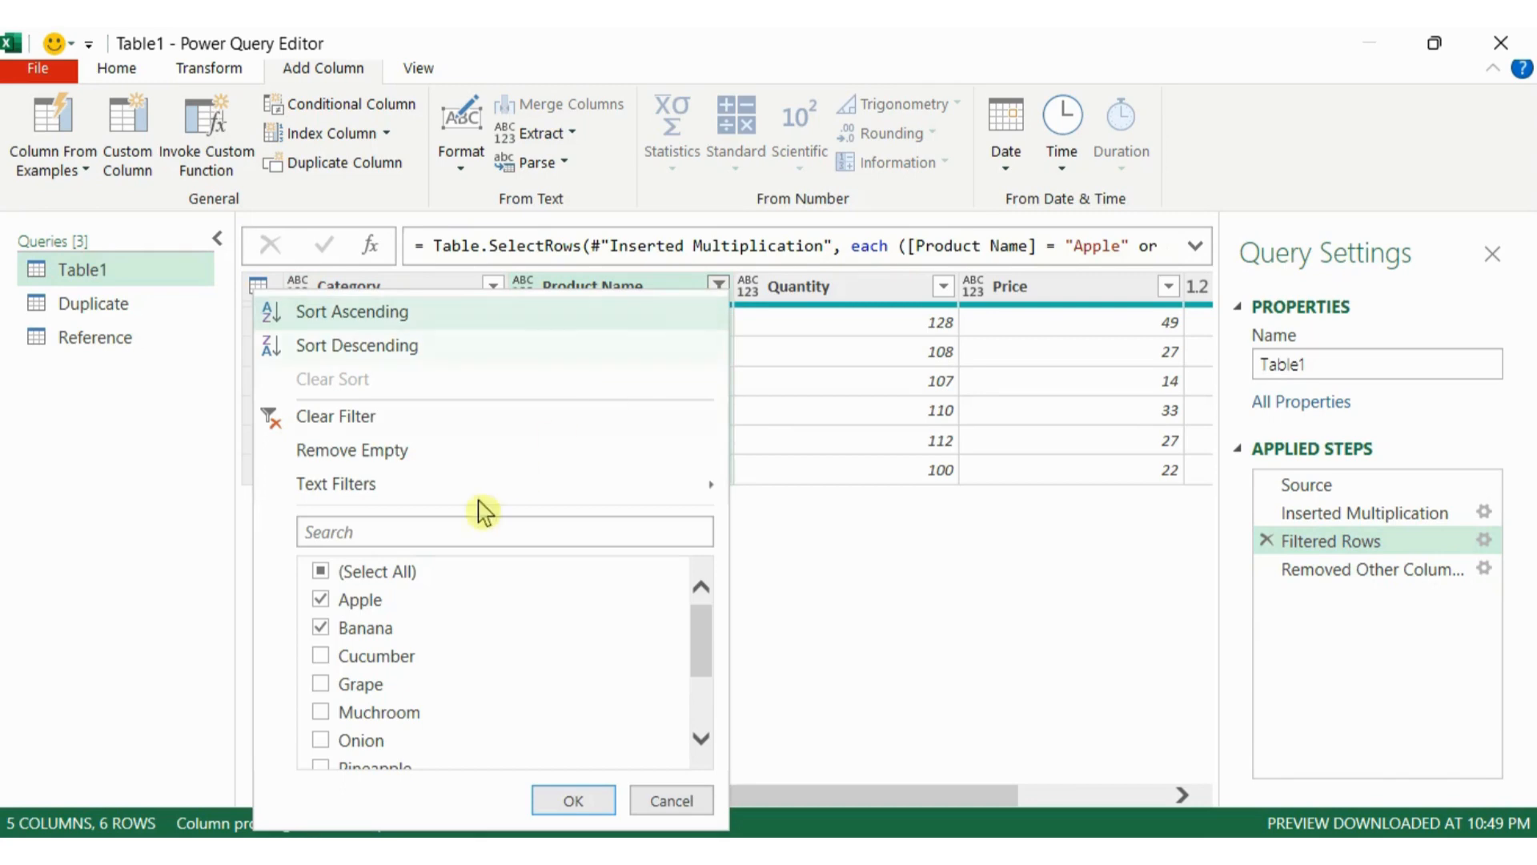
pyautogui.click(356, 573)
pyautogui.click(322, 573)
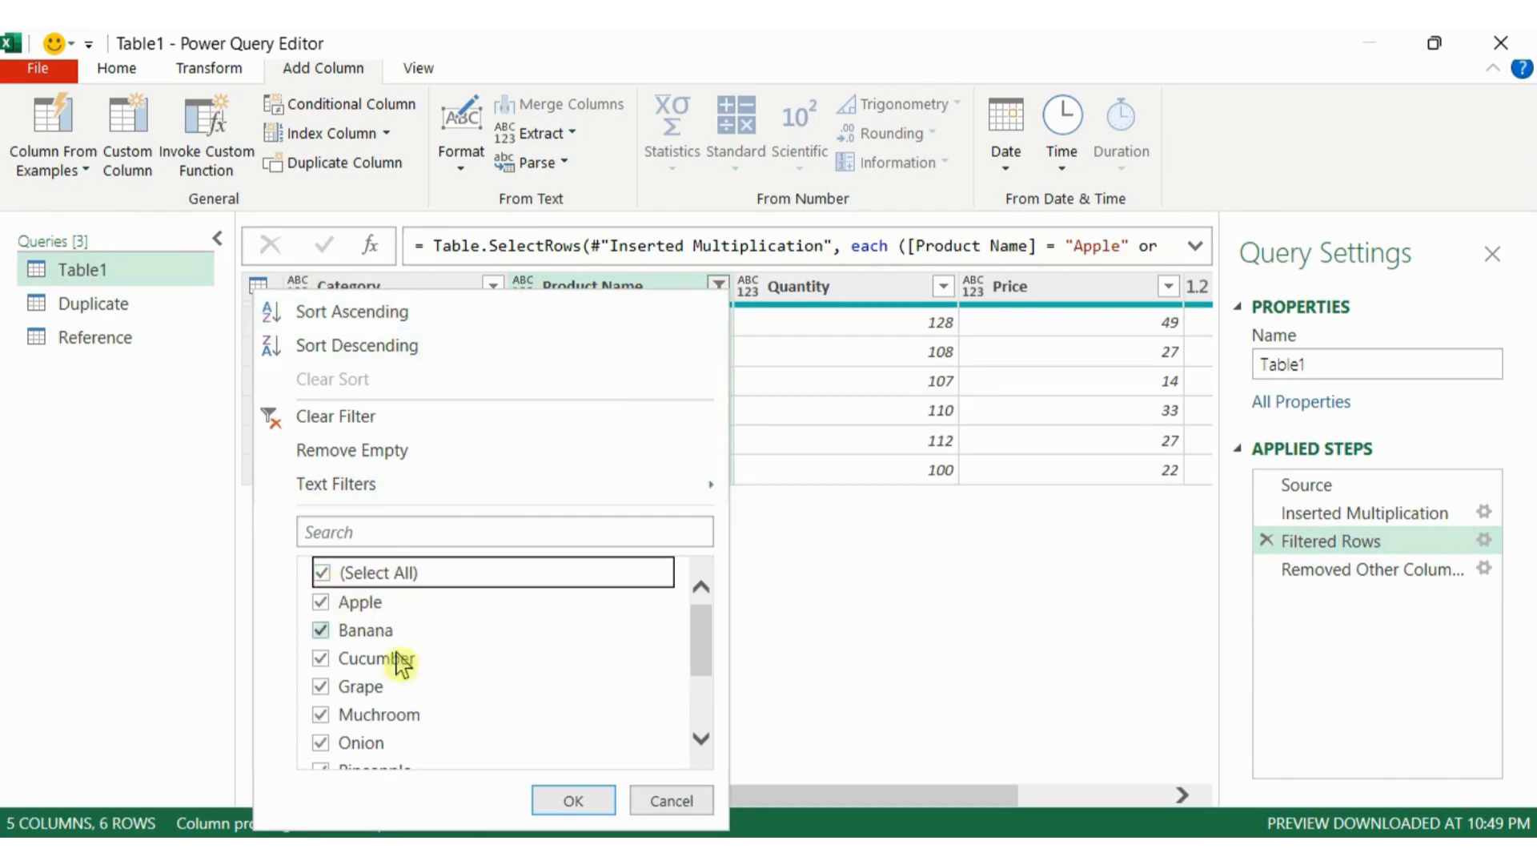
pyautogui.click(578, 802)
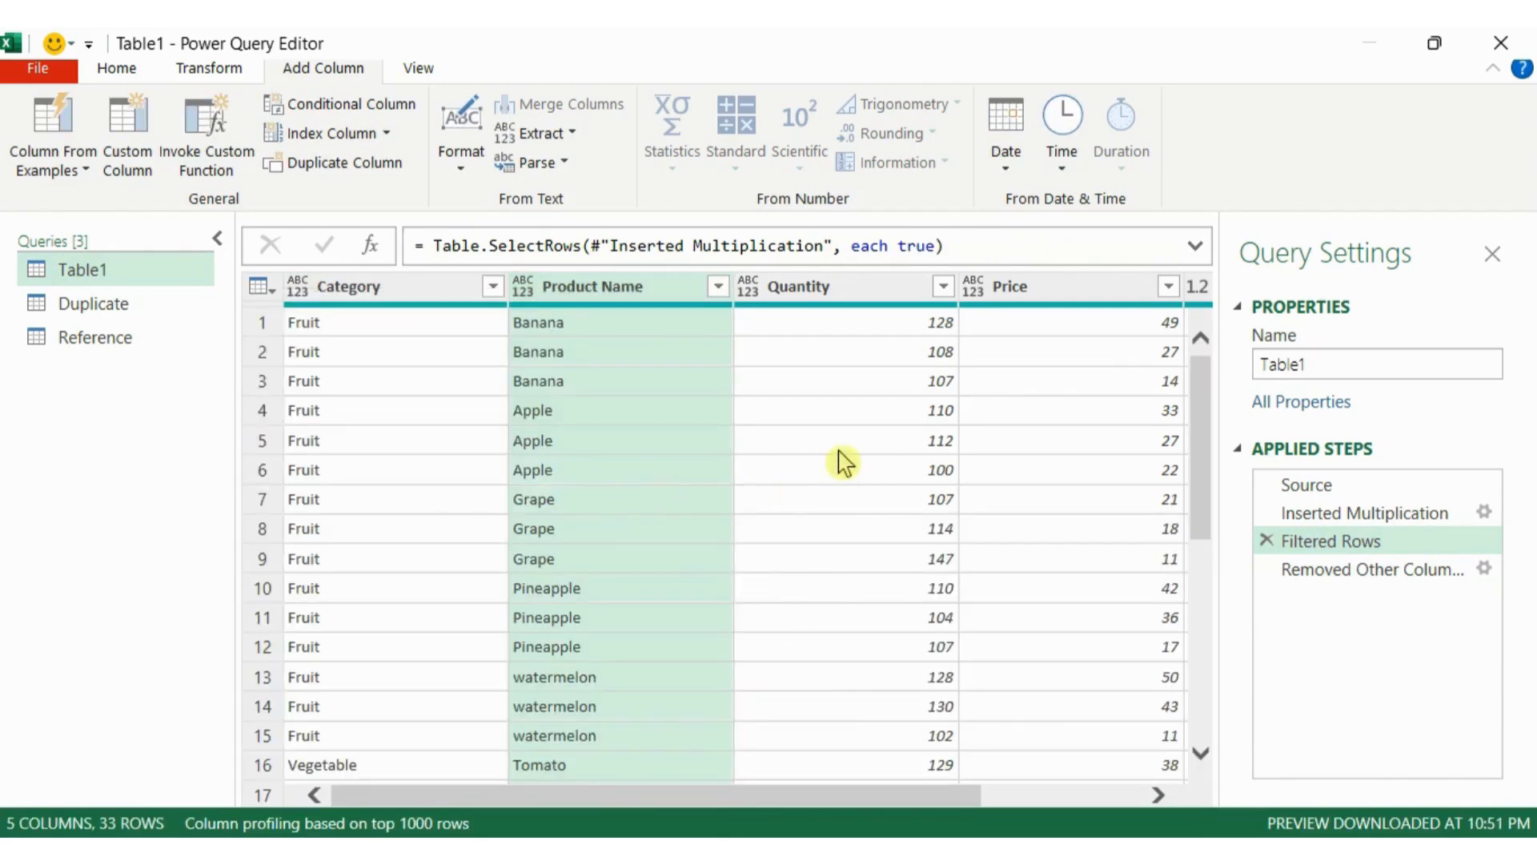
# - Insert a step after Filtered Rows in Table1 that keeps only the Category and Quantity columns and removes all others
pyautogui.click(383, 297)
pyautogui.moveTo(779, 803); pyautogui.dragTo(1016, 806)
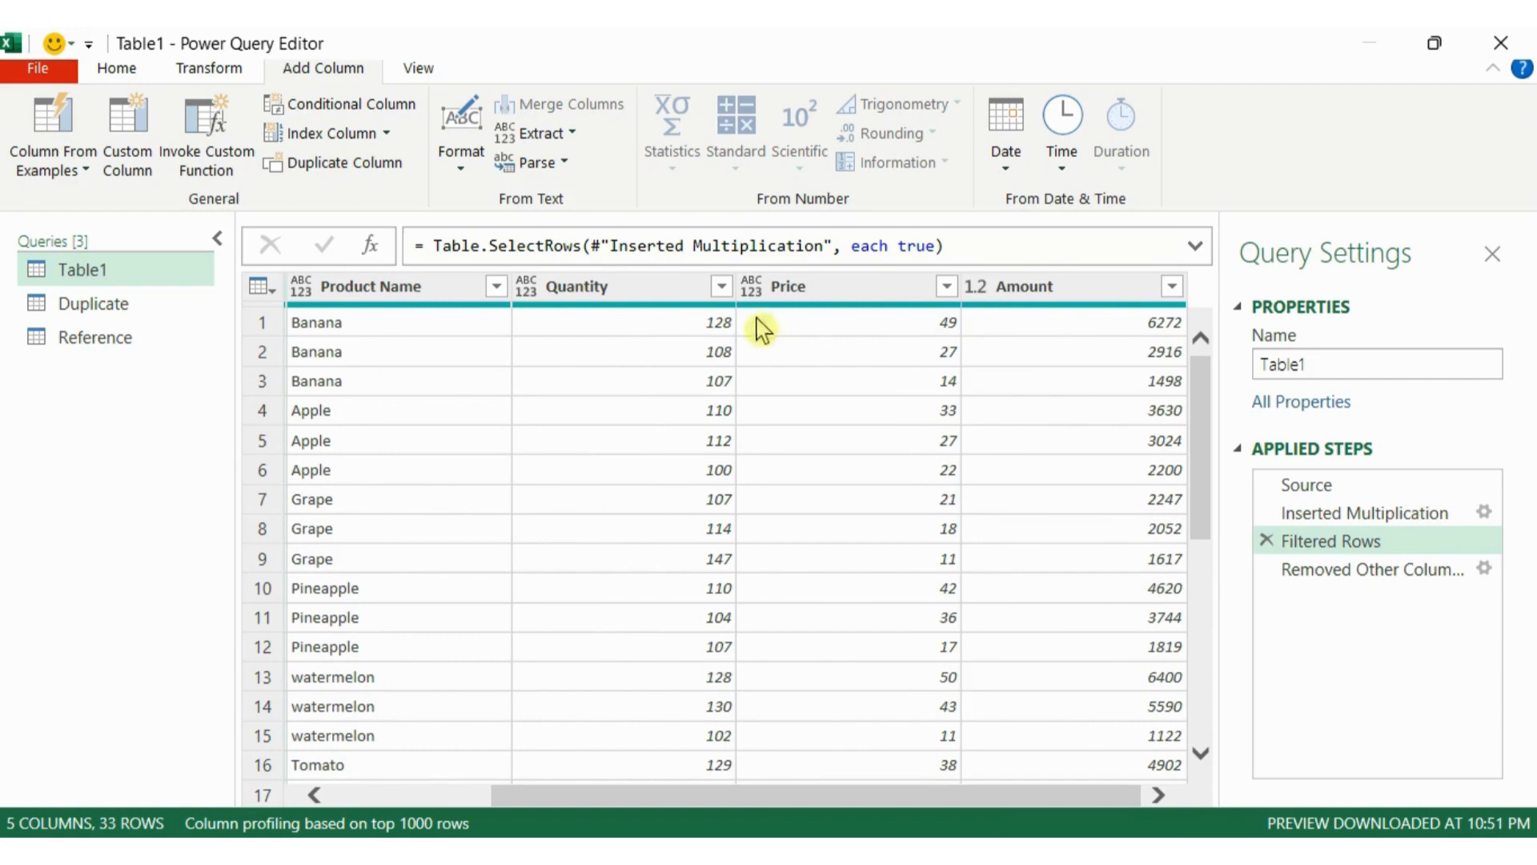
pyautogui.click(616, 296)
pyautogui.rightClick(626, 288)
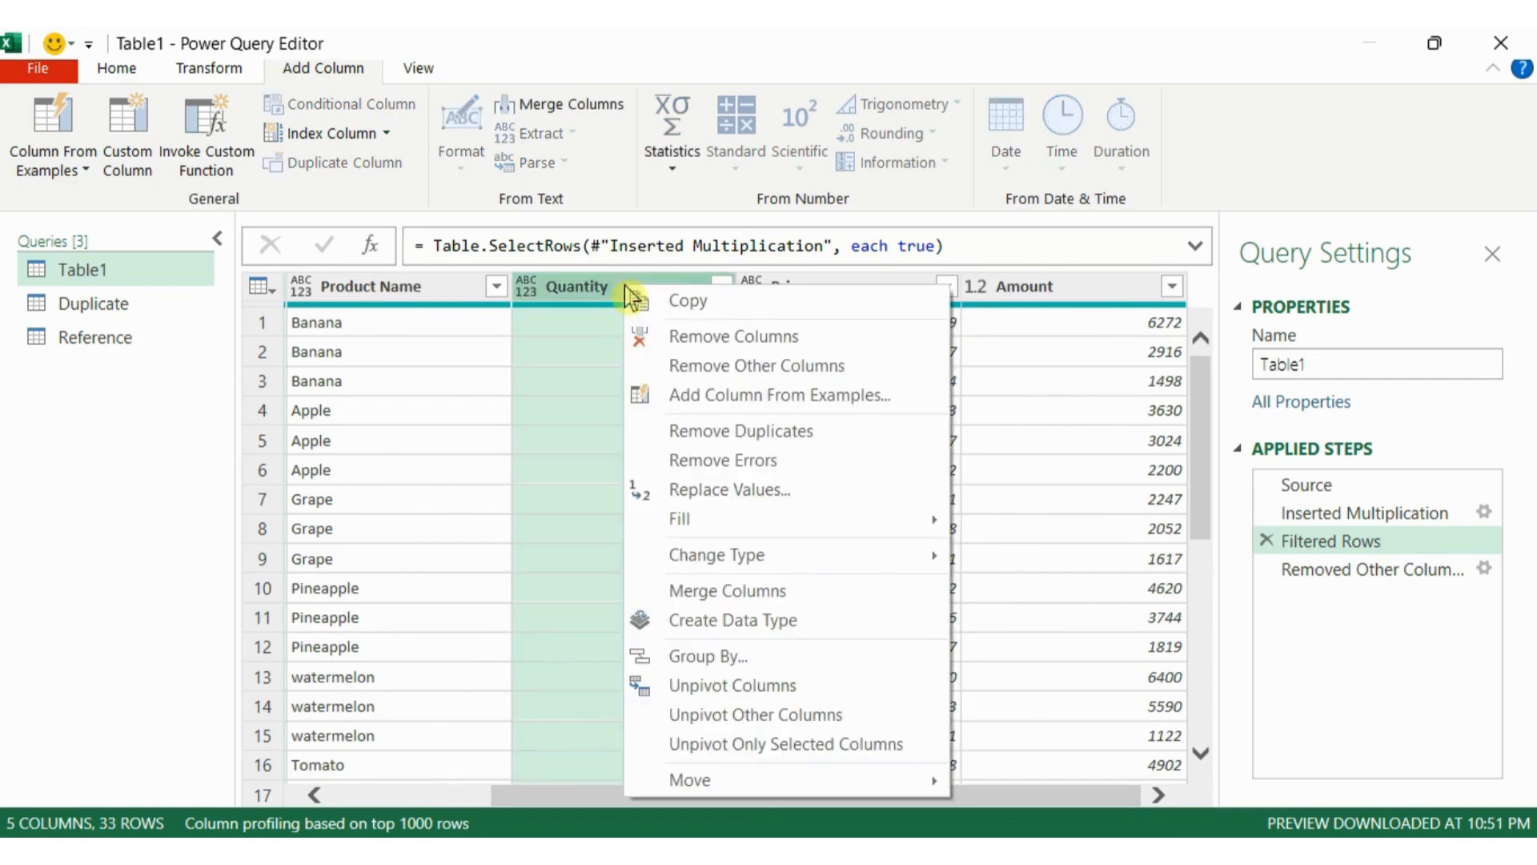
pyautogui.click(714, 368)
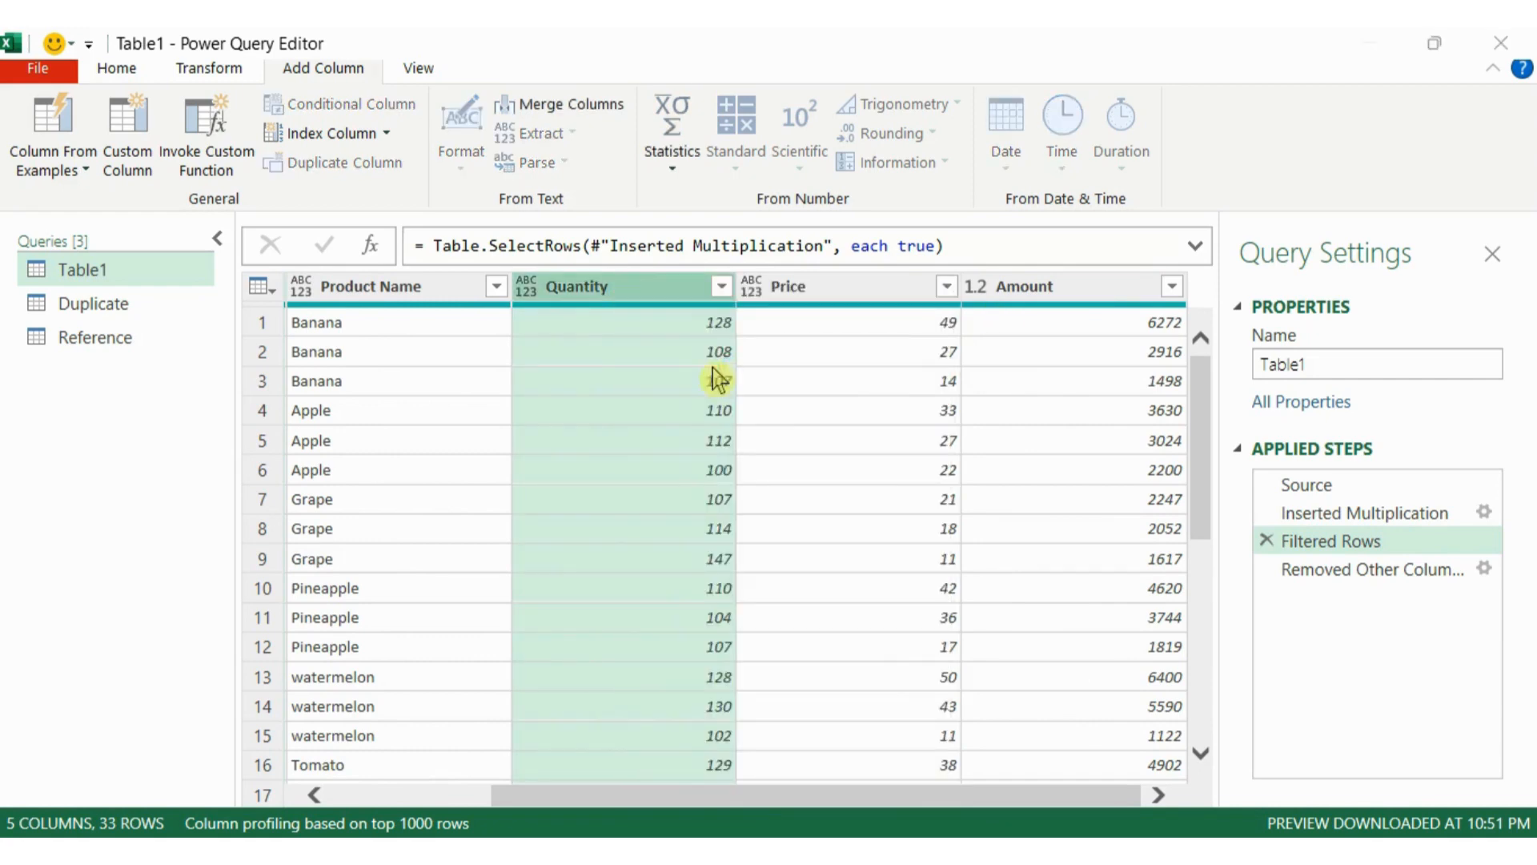
pyautogui.click(941, 490)
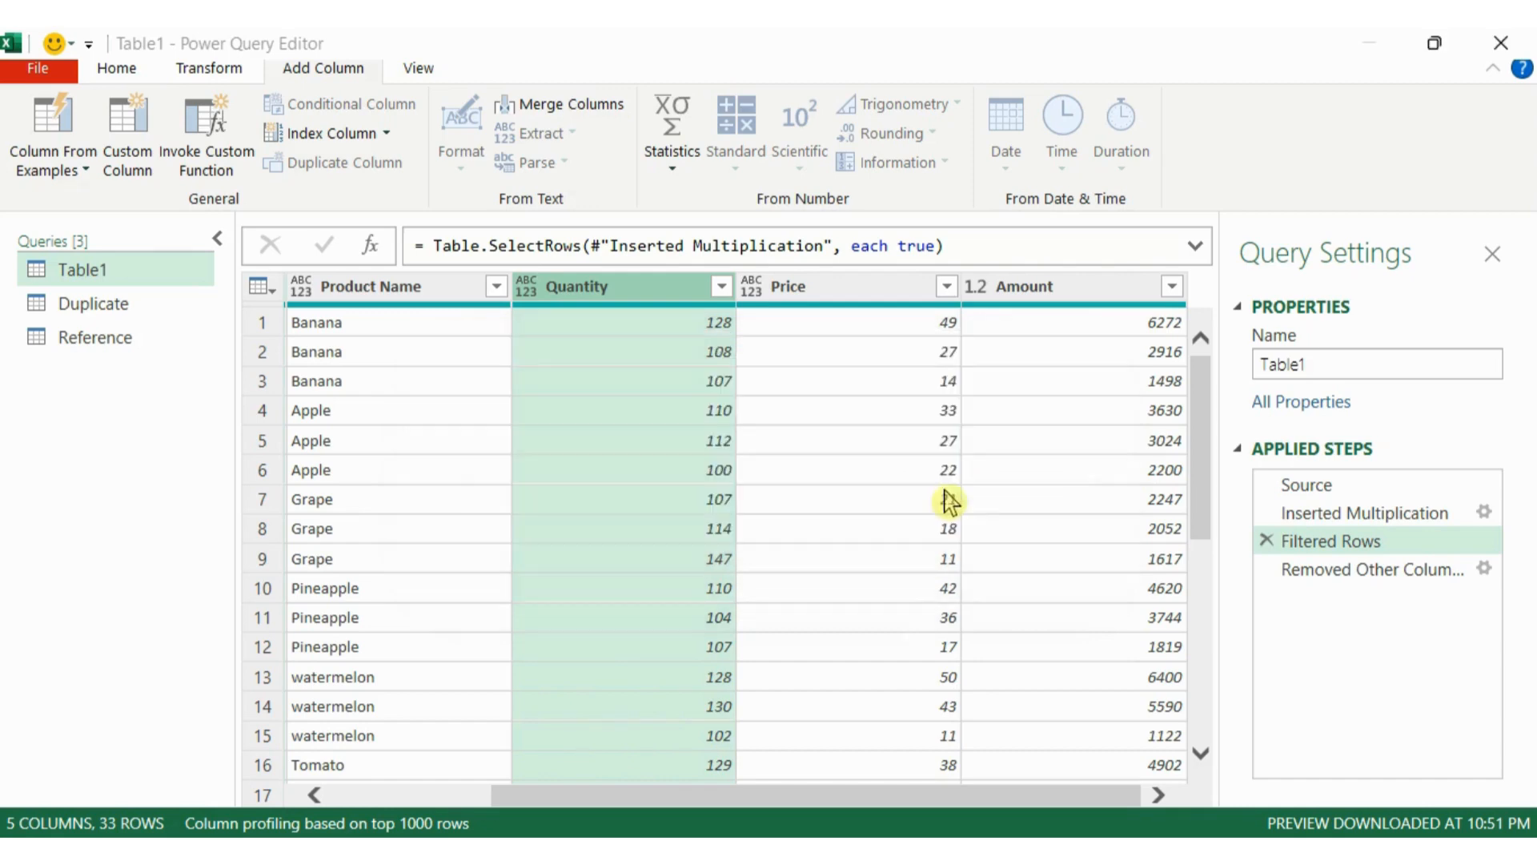
# - Delete Table1's final Removed Other Columns step, the one that selects Product Name and Amount
pyautogui.click(1363, 601)
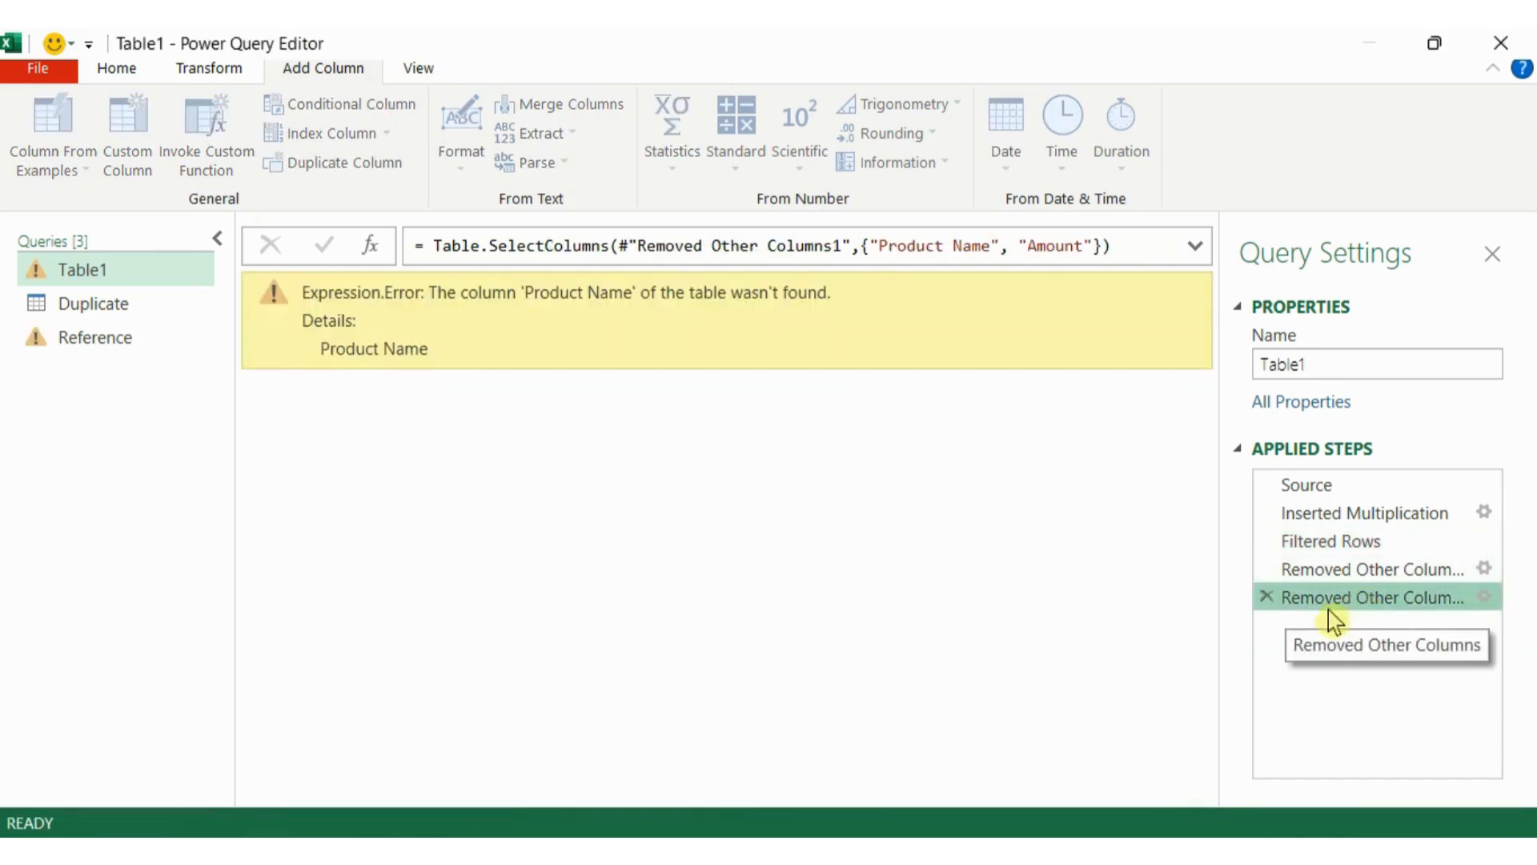
pyautogui.click(1266, 599)
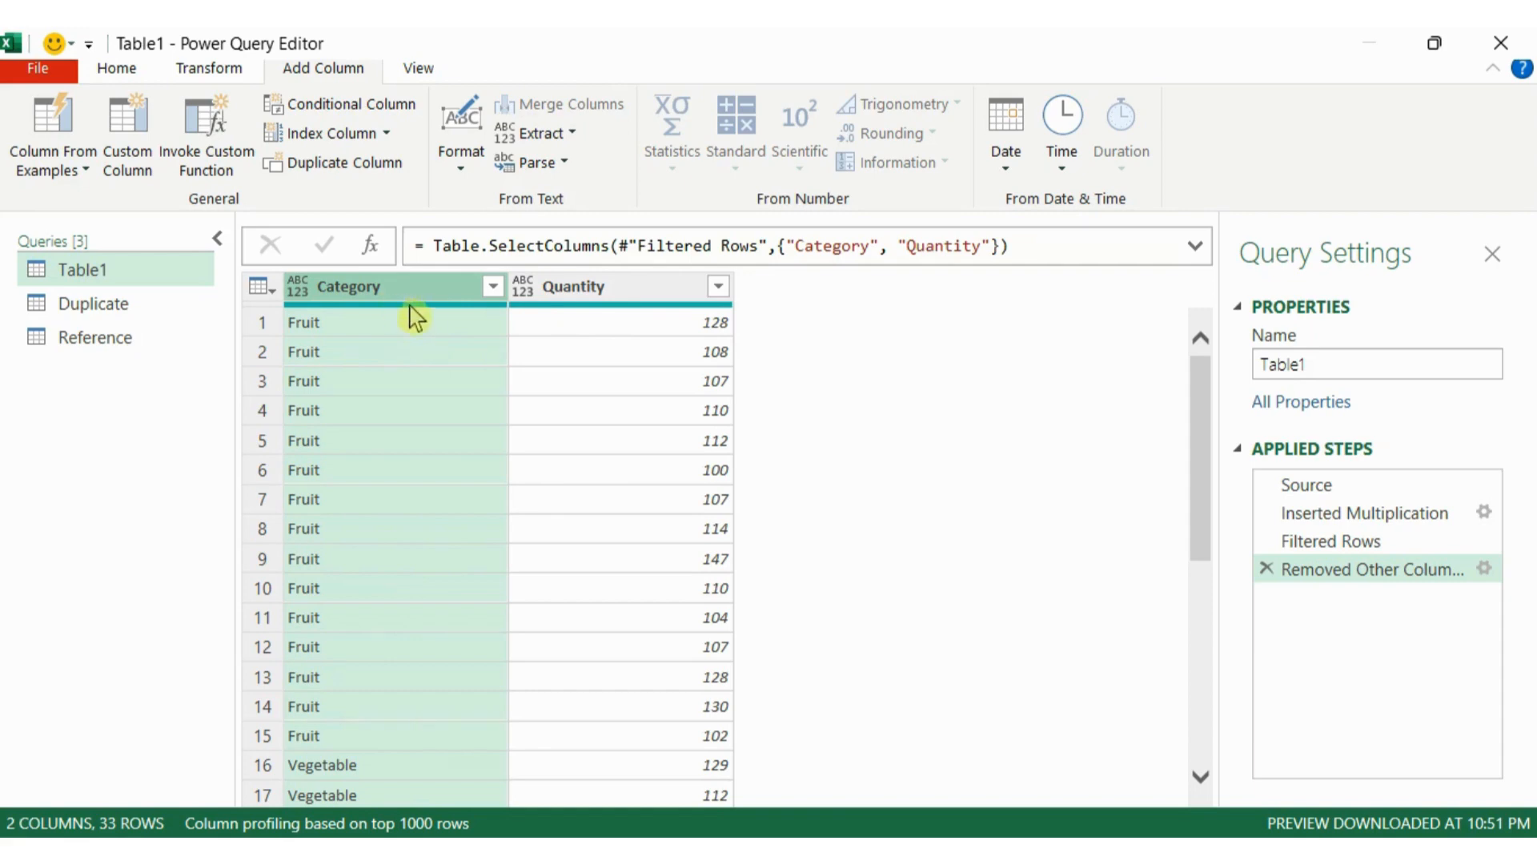
pyautogui.click(605, 288)
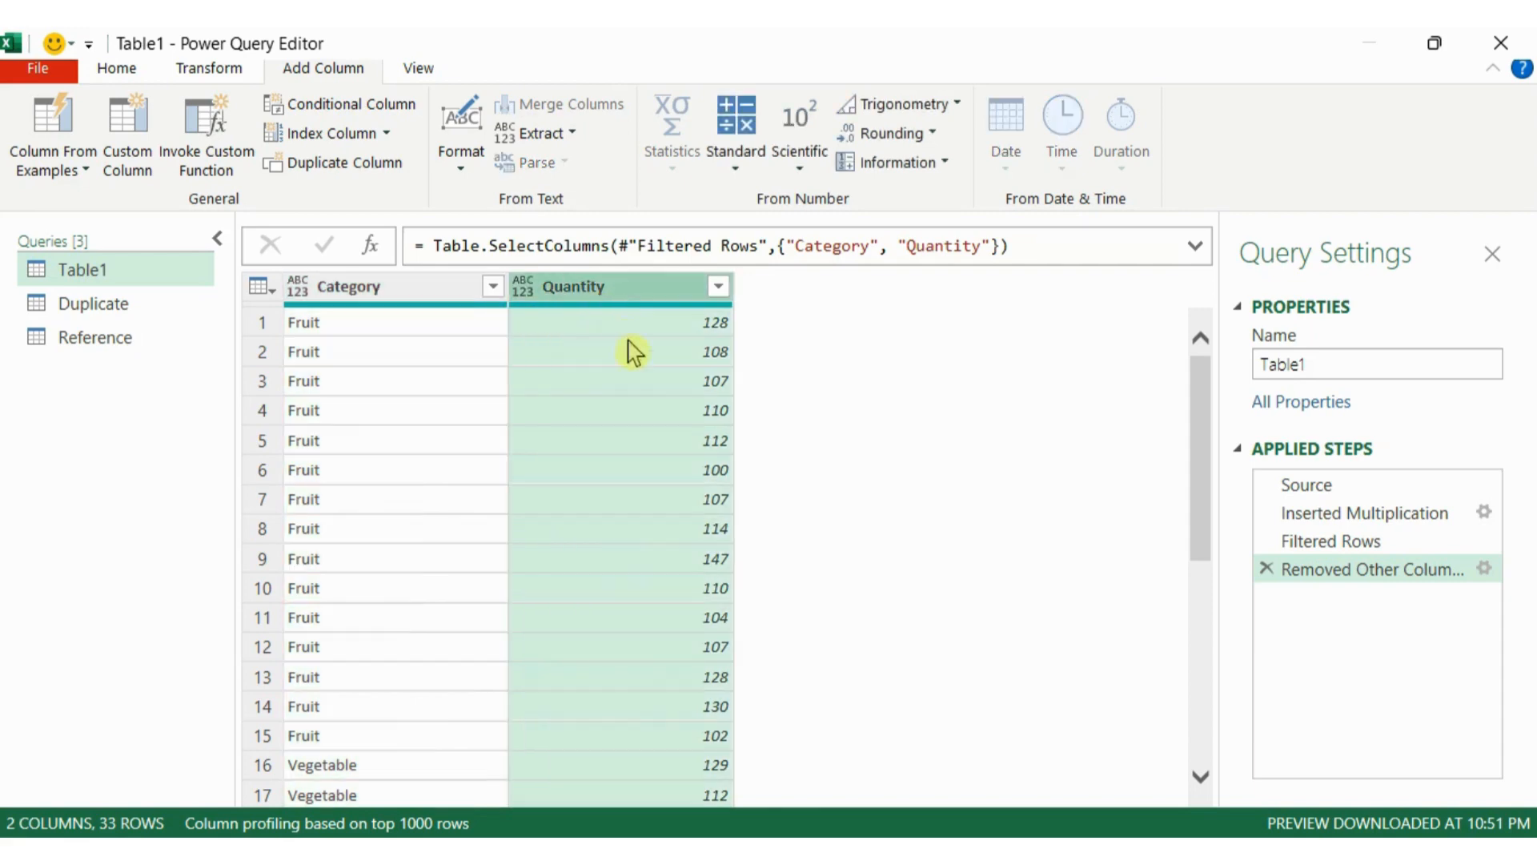
# - Check the Duplicate query and then the Reference query, its rows and its source formula, for effects of the Table1 changes
pyautogui.click(114, 308)
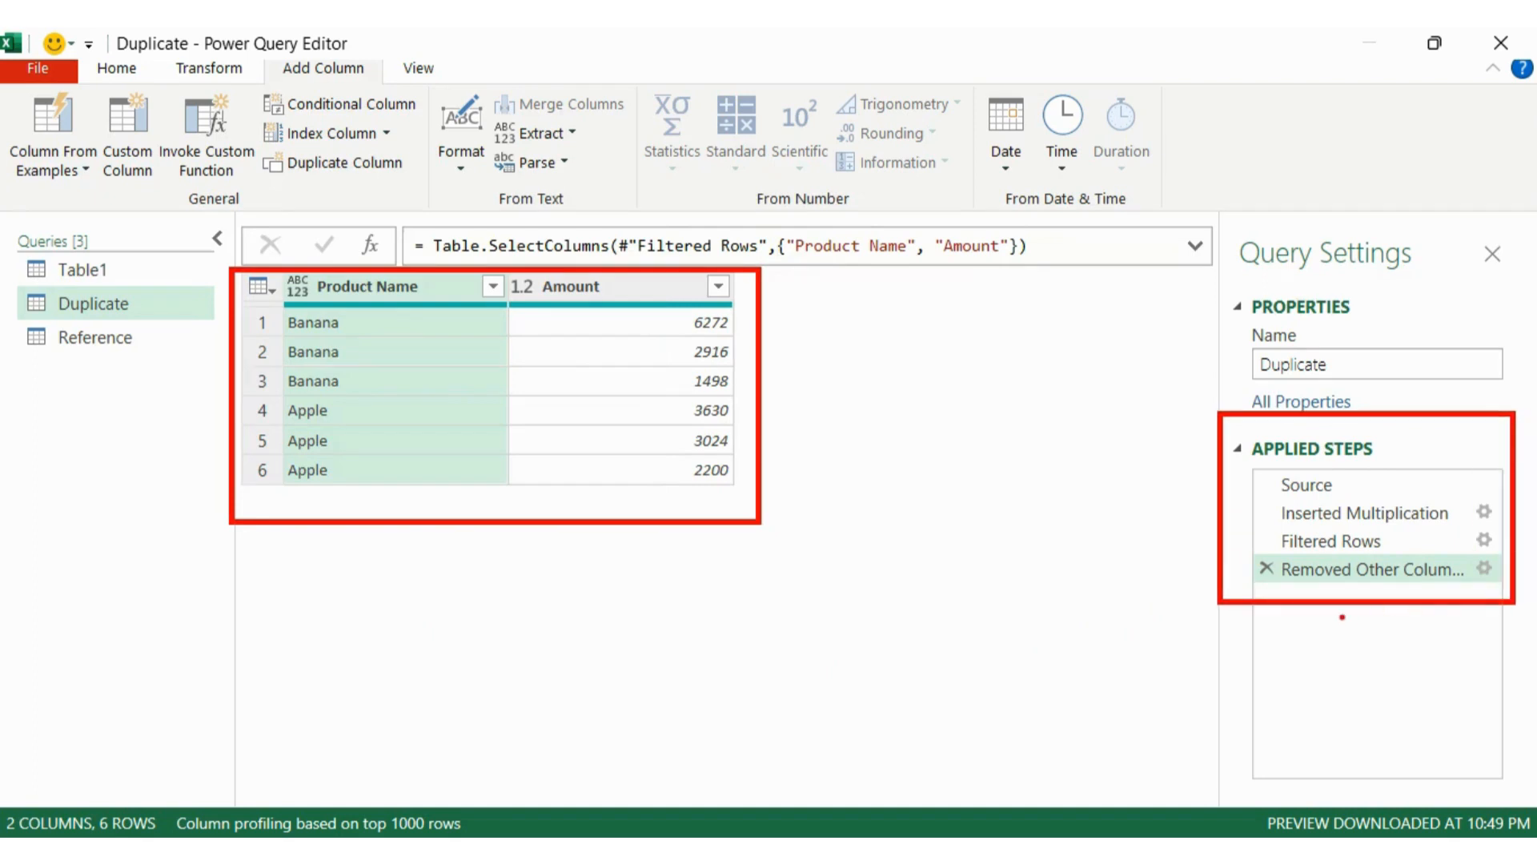
pyautogui.click(120, 350)
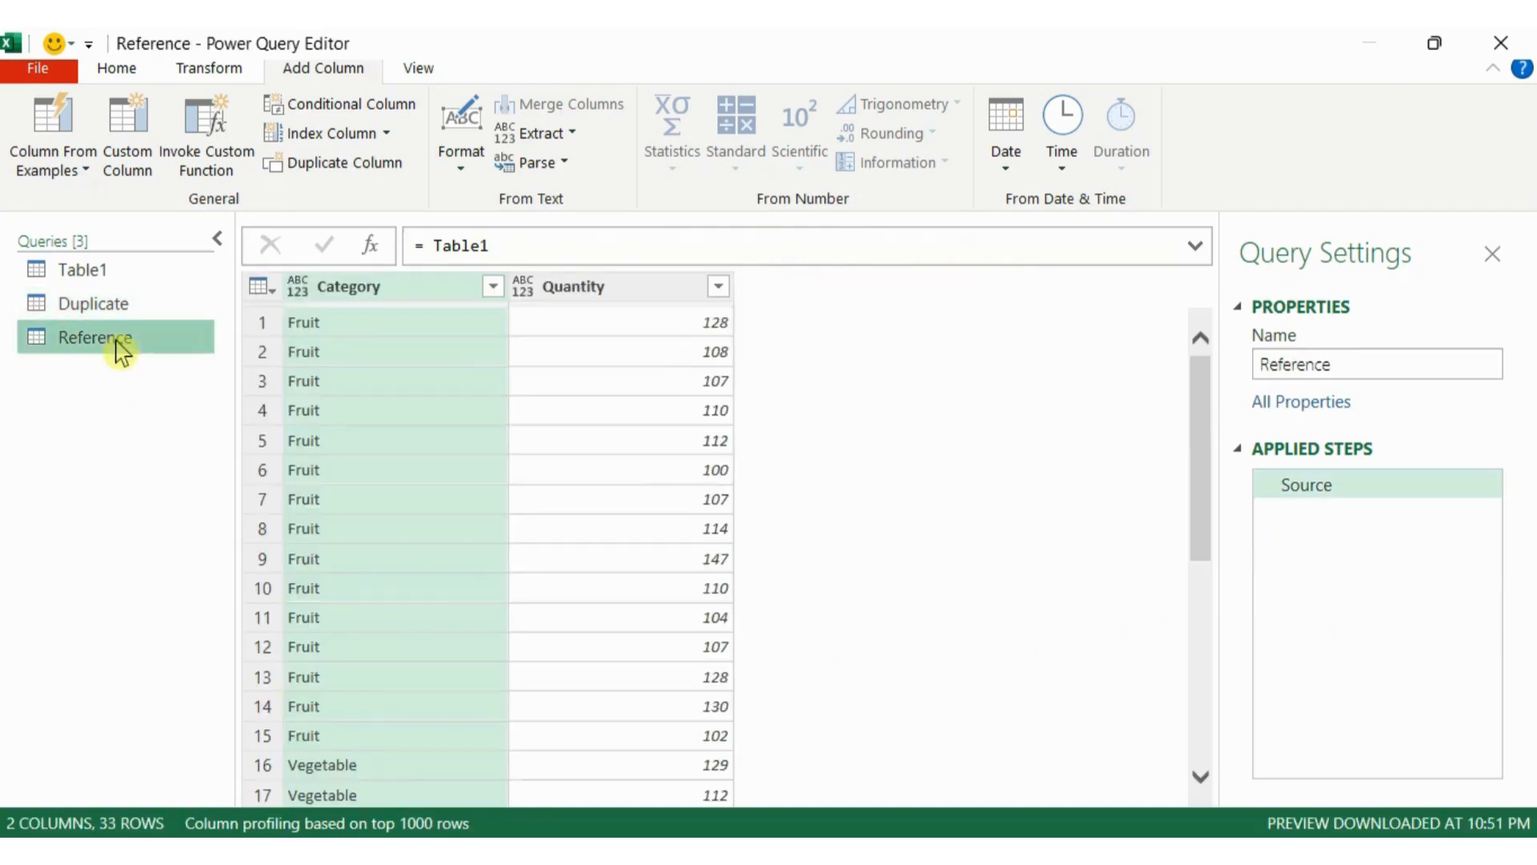
pyautogui.scroll(-2, 860, 597)
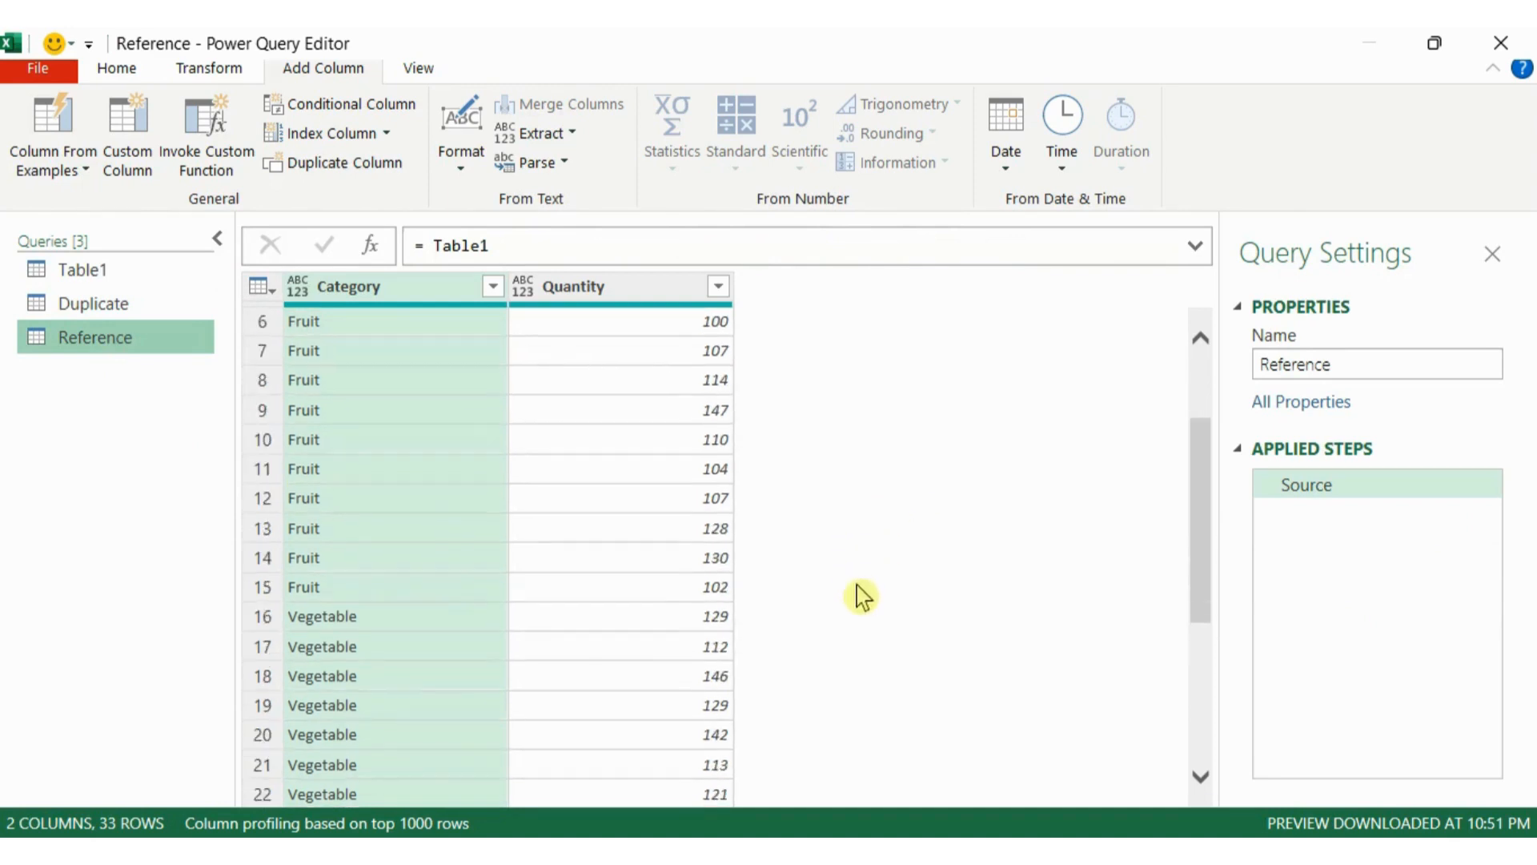
pyautogui.scroll(-4, 861, 596)
pyautogui.scroll(6, 863, 602)
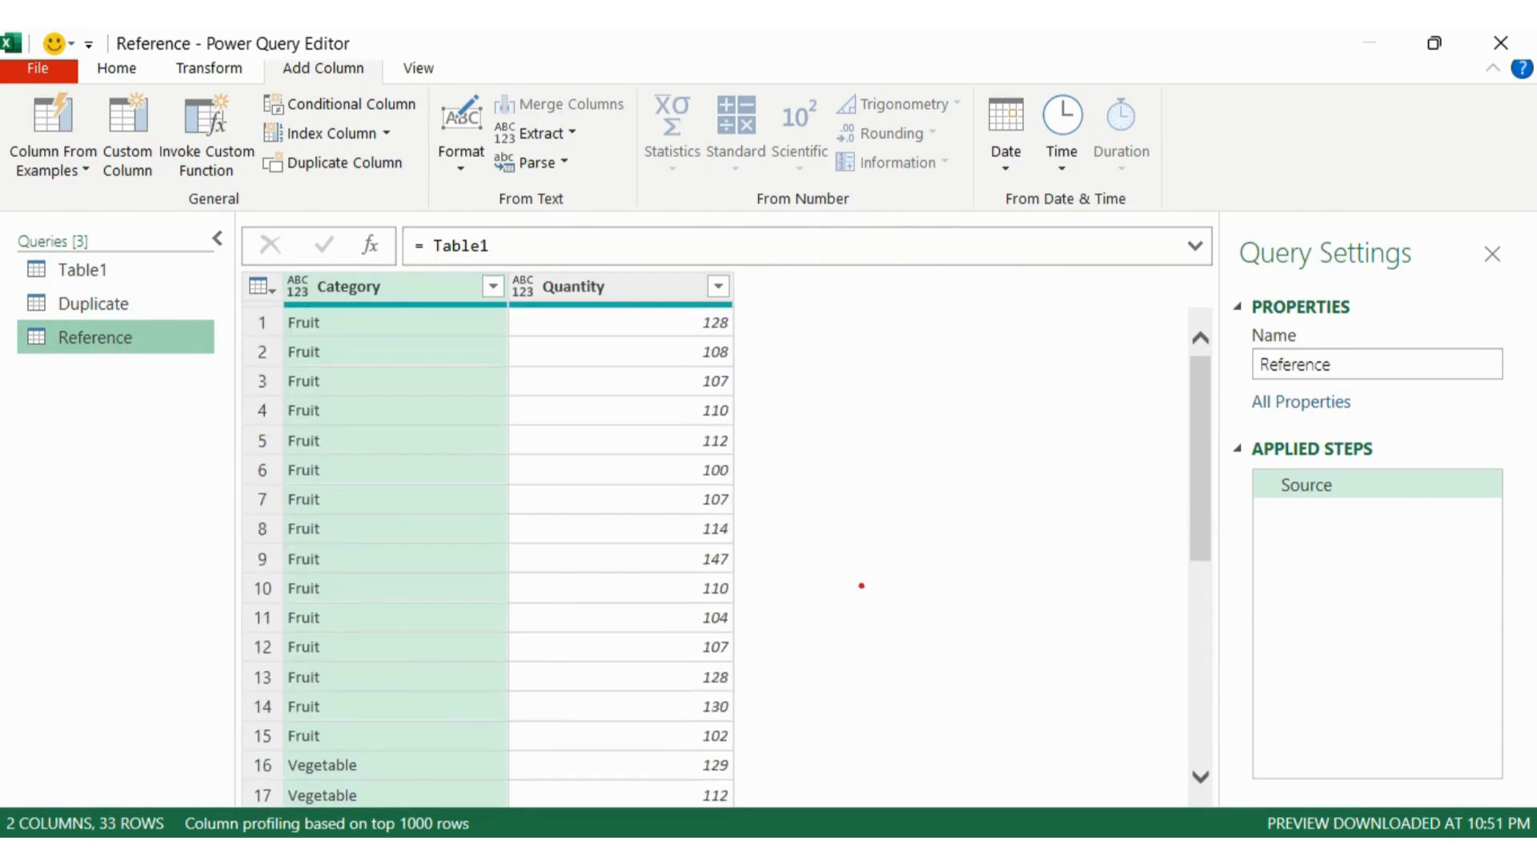
pyautogui.moveTo(381, 212)
pyautogui.mouseDown()
pyautogui.moveTo(433, 265)
pyautogui.moveTo(509, 265)
pyautogui.mouseUp()
pyautogui.moveTo(368, 239)
pyautogui.mouseDown()
pyautogui.moveTo(125, 278)
pyautogui.moveTo(150, 286)
pyautogui.mouseUp()
pyautogui.press('Escape')
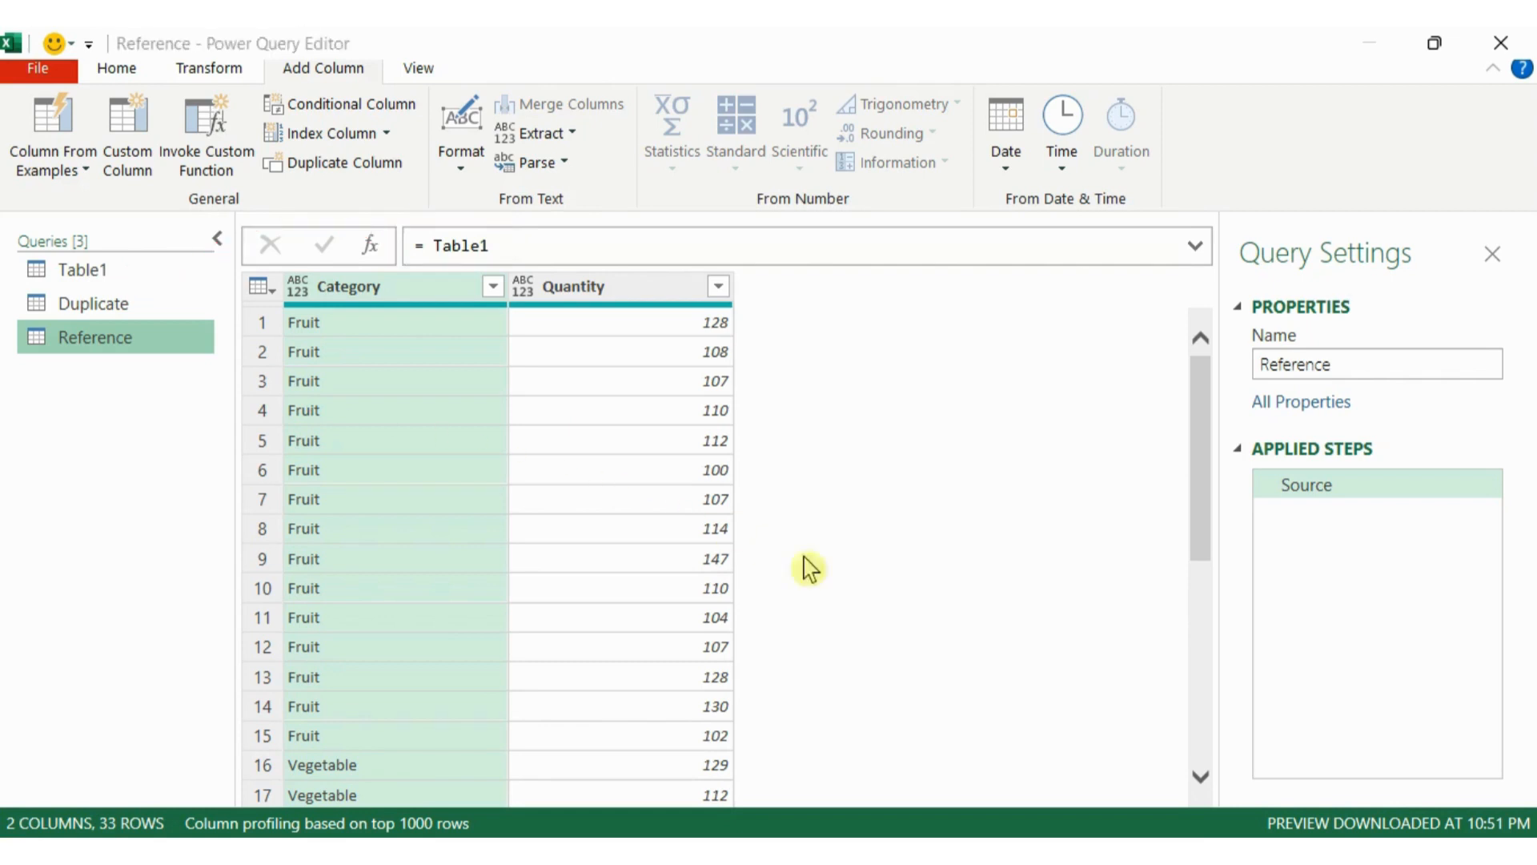